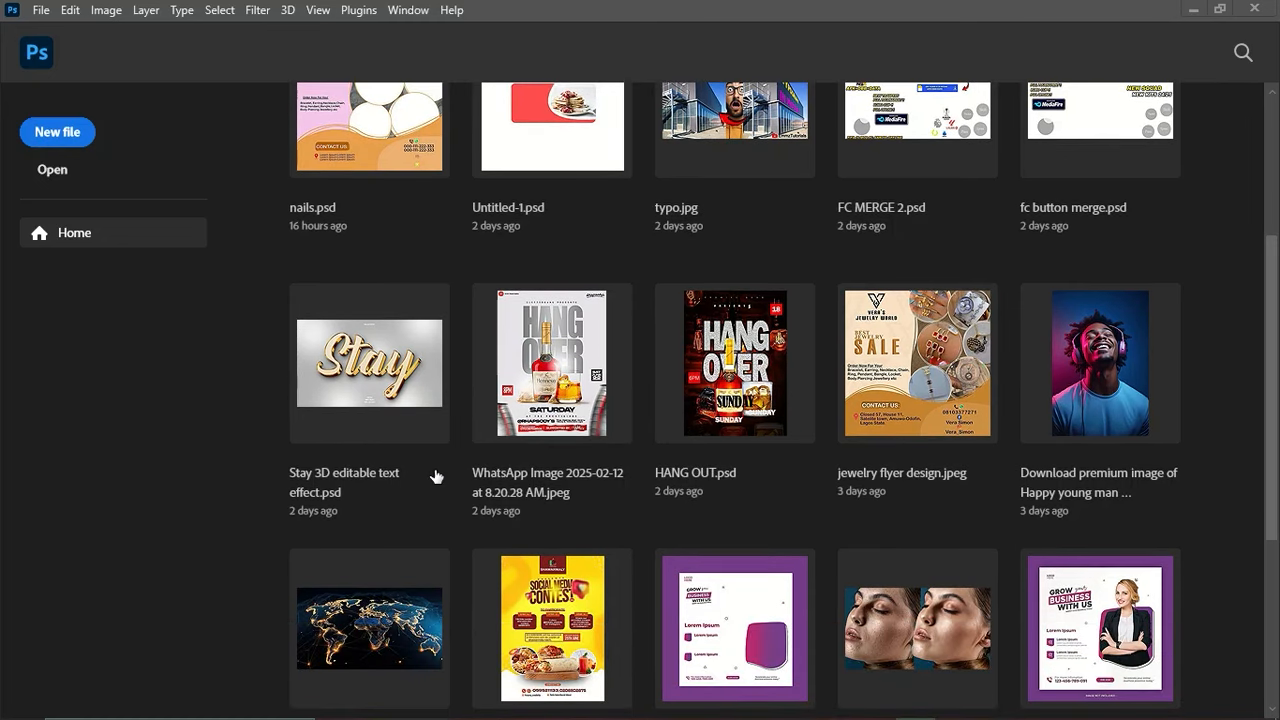
- Create a new RGB Color document from the recent custom 16 x 9 in preset at 330 ppi
scroll(436, 476, up, 3)
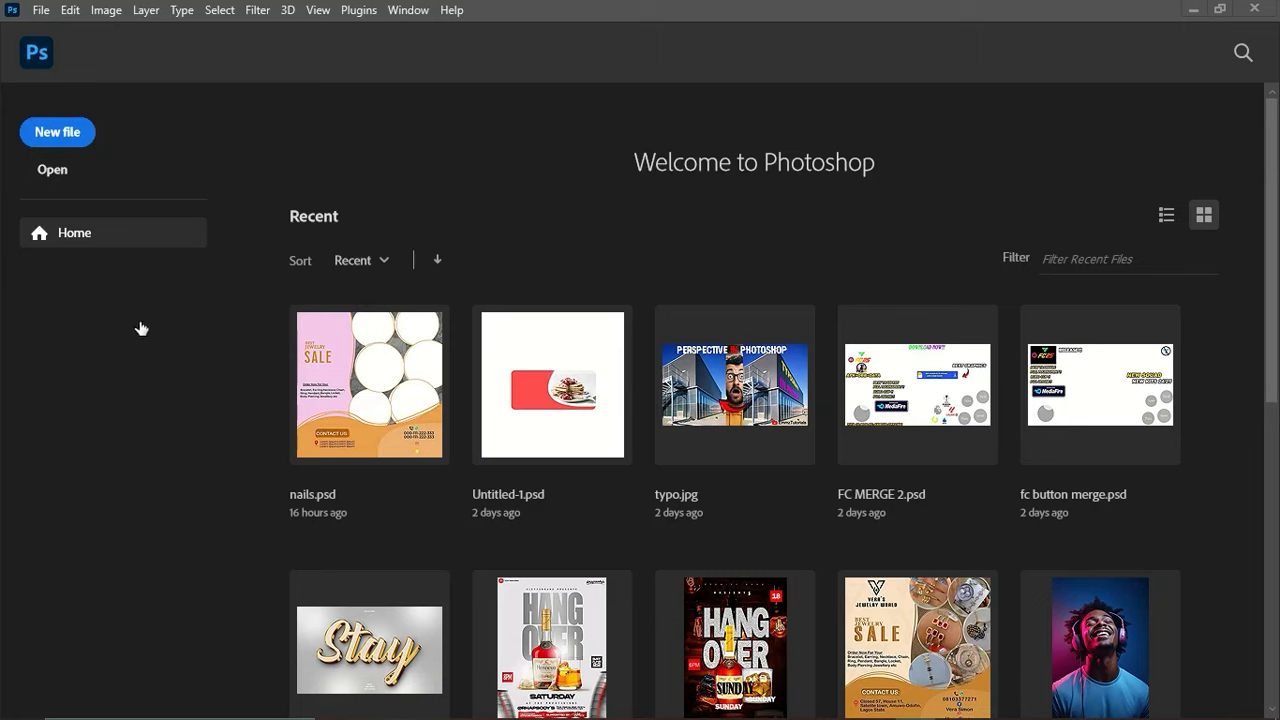
click(72, 135)
click(74, 142)
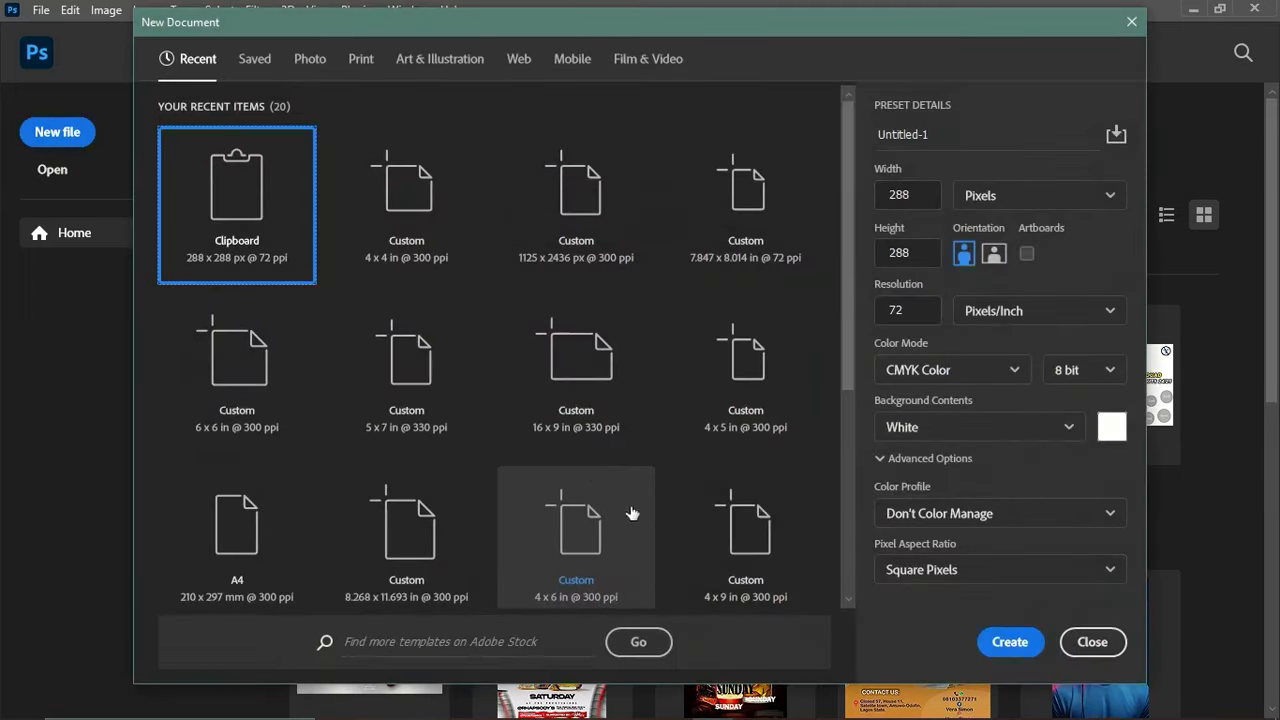
click(1055, 201)
click(1023, 262)
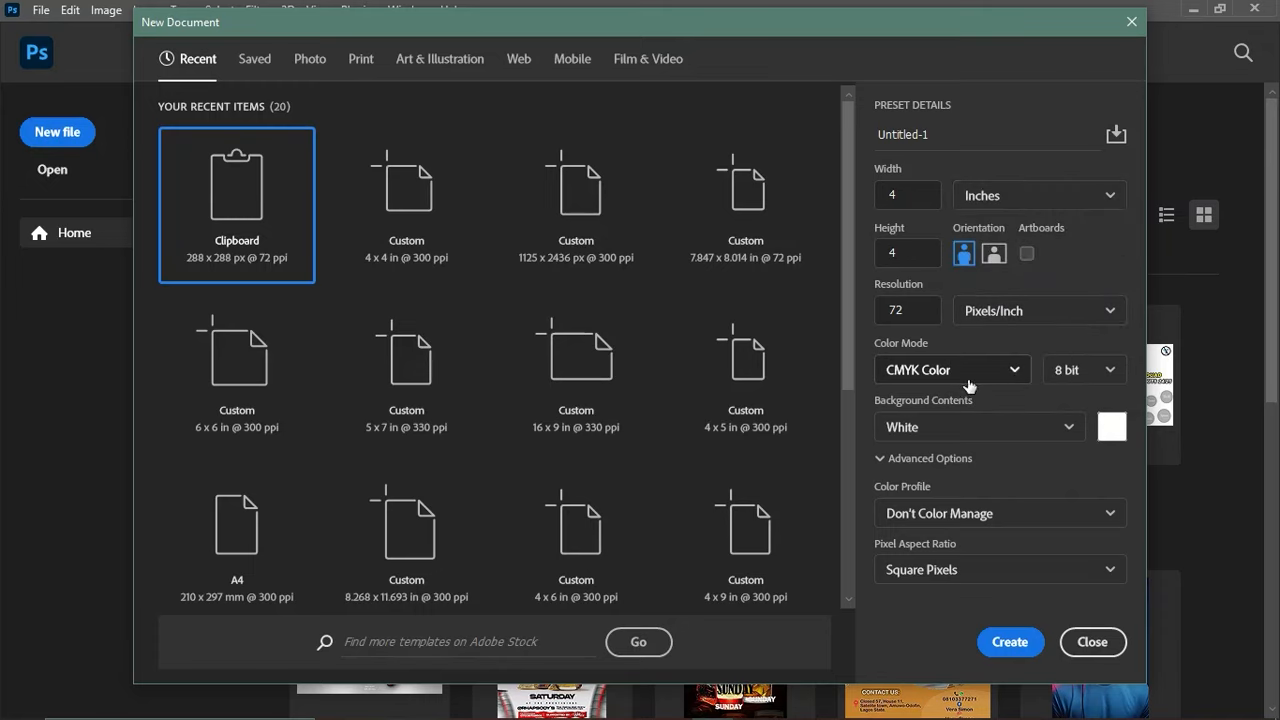
click(1006, 371)
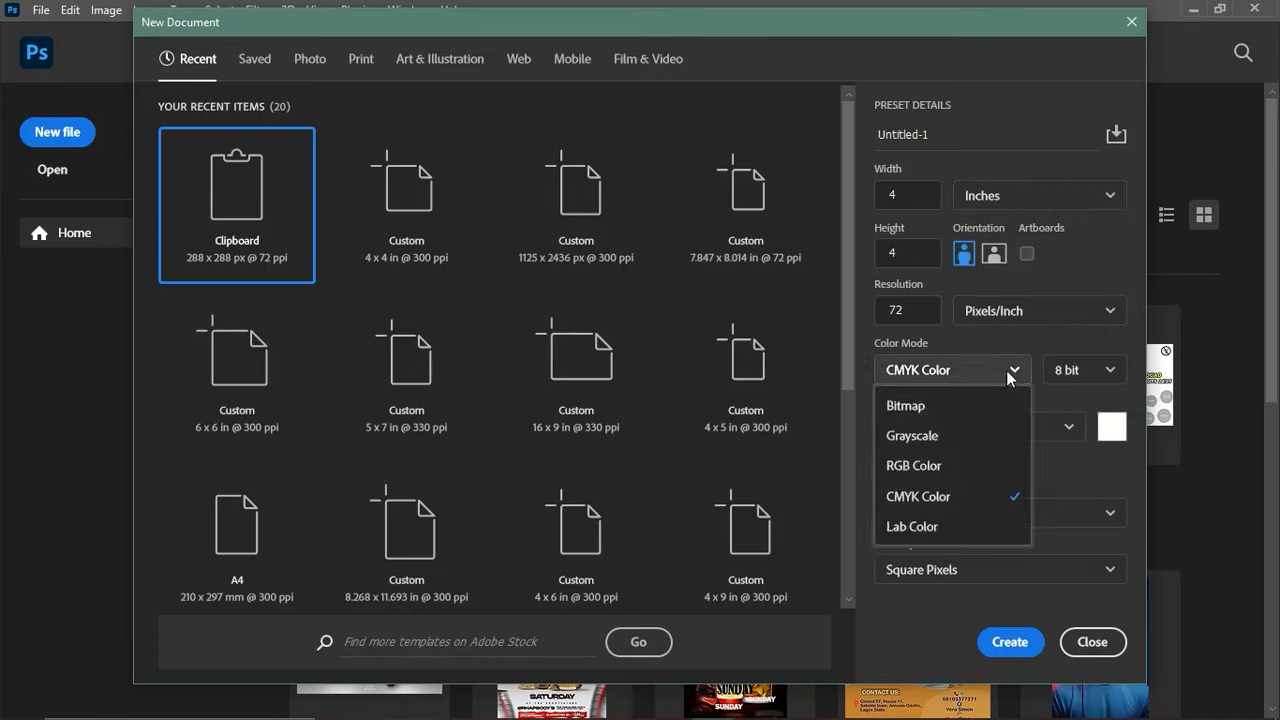
click(935, 467)
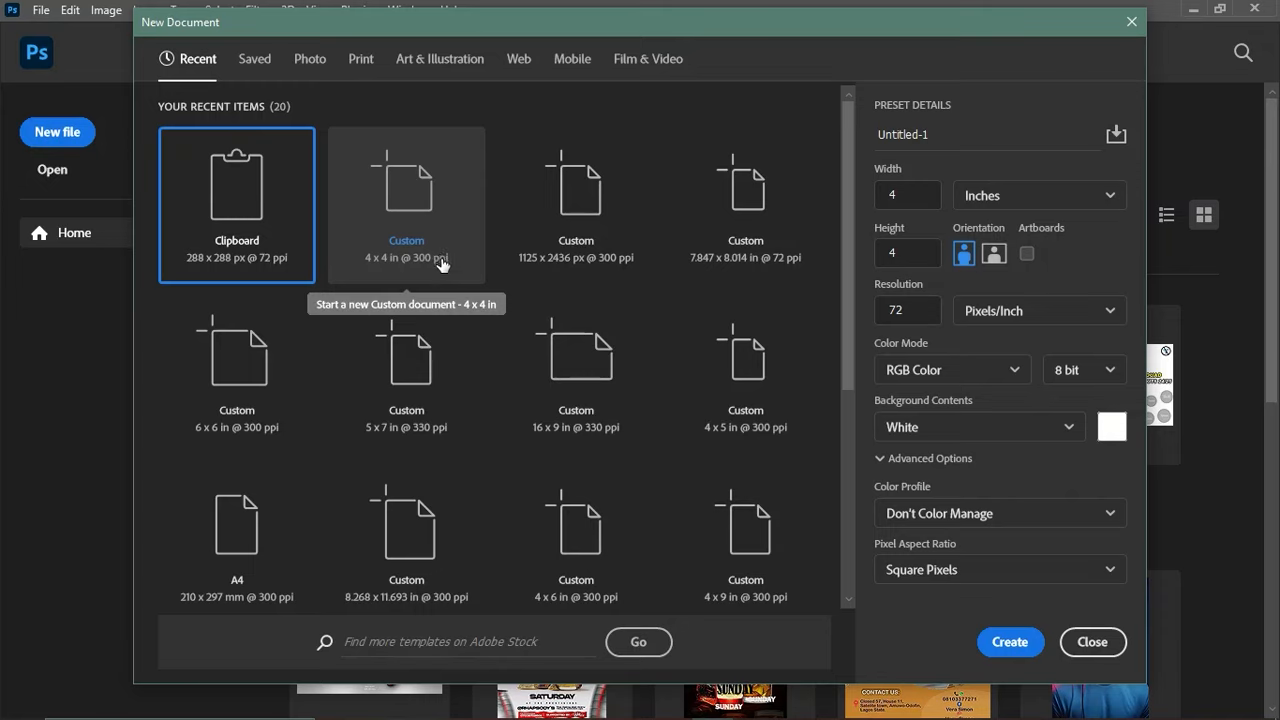
click(589, 388)
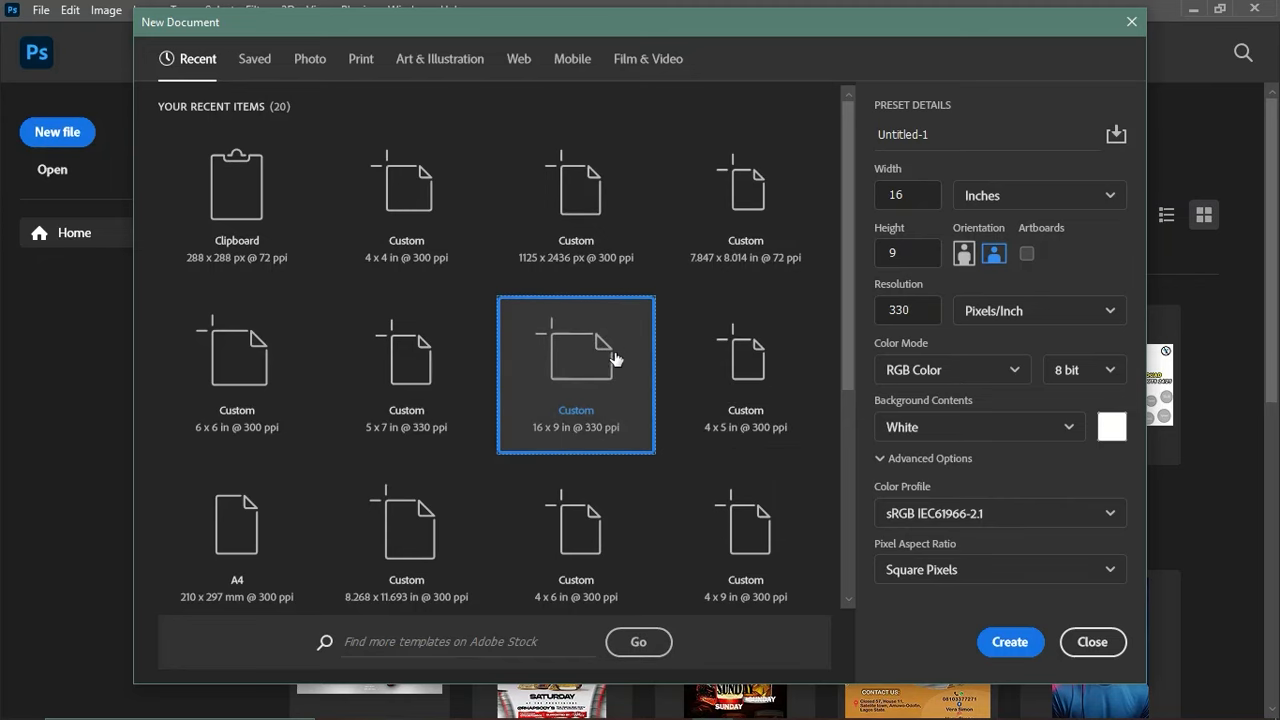
click(1010, 645)
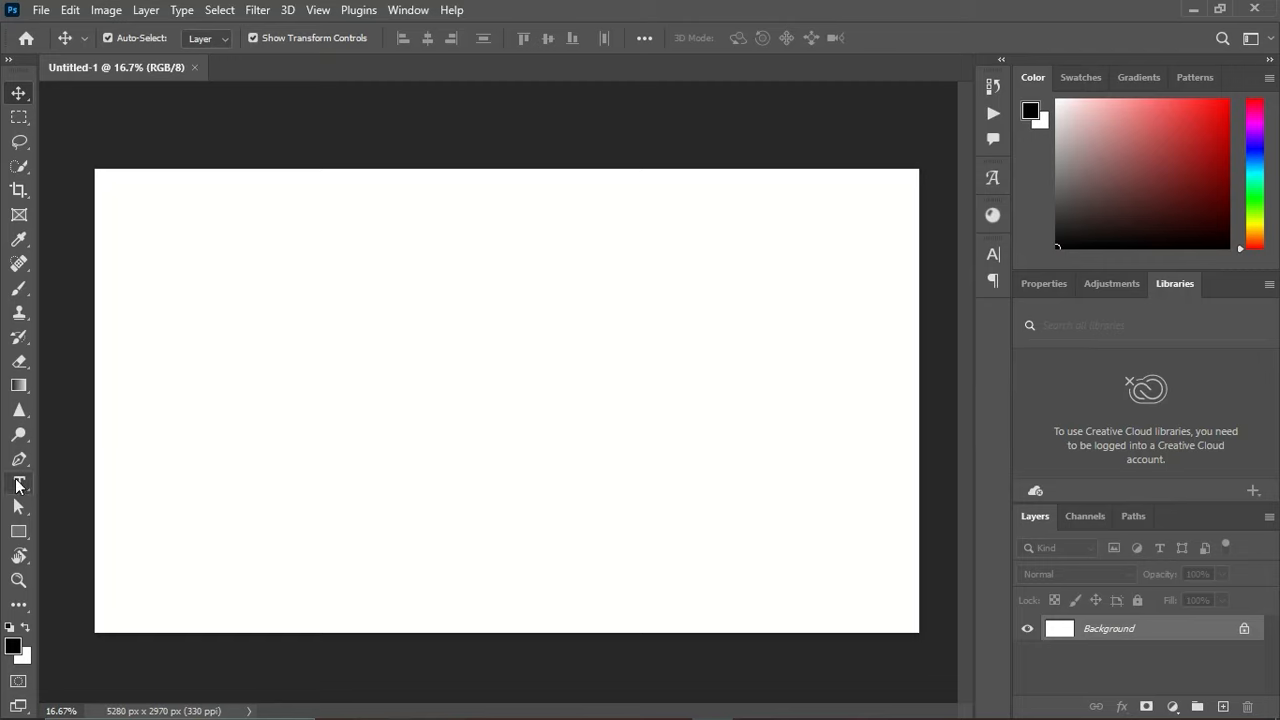
- Add a horizontal text layer reading "GOOGLE" in the upper part of the canvas
click(28, 483)
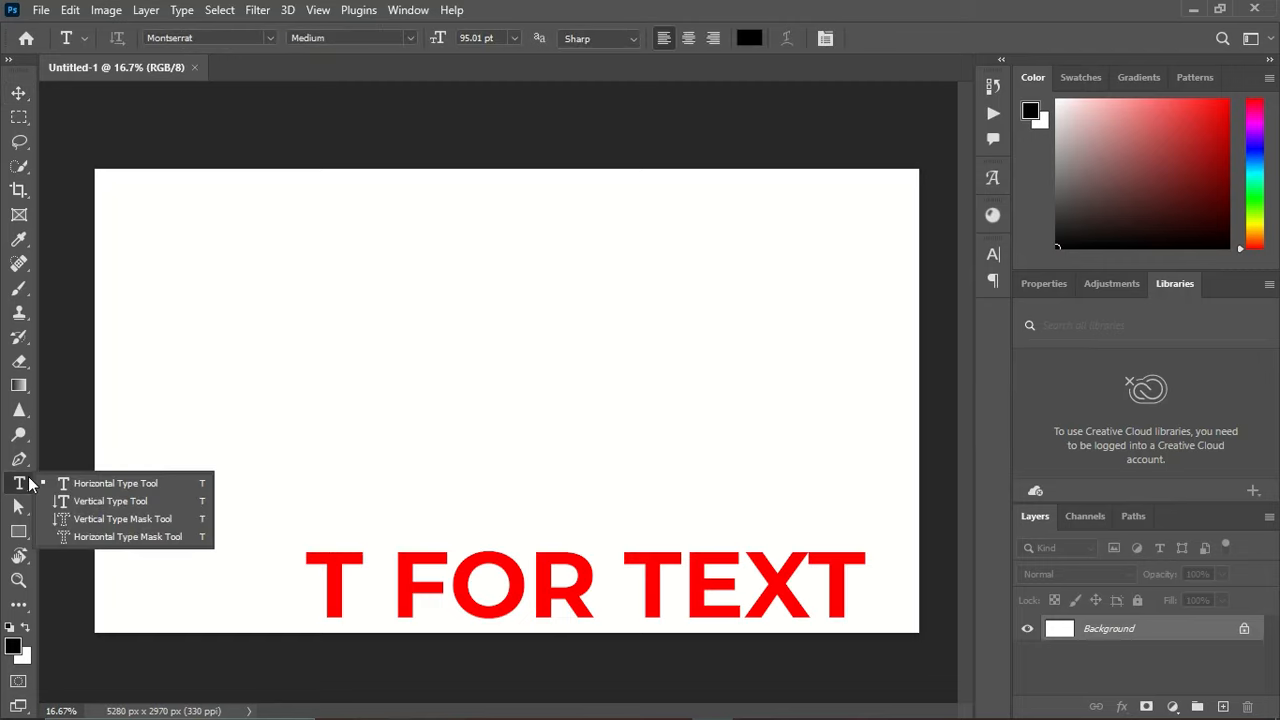
click(331, 245)
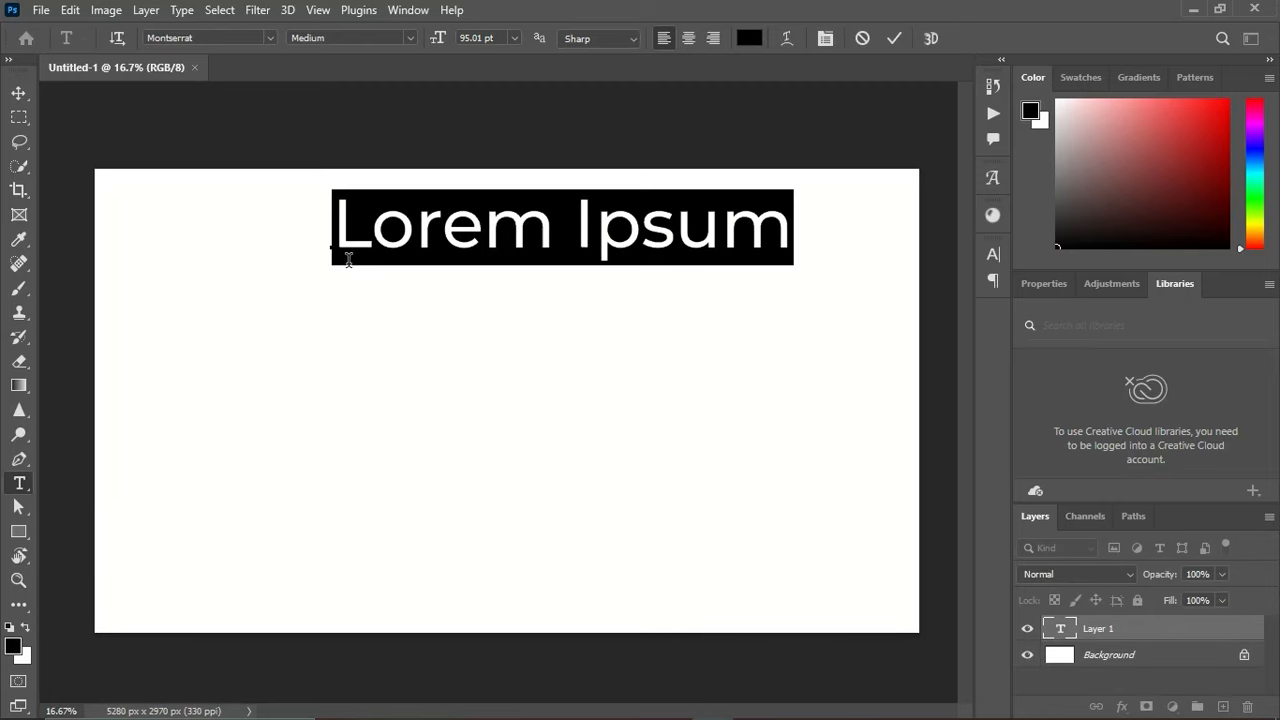
text(G)
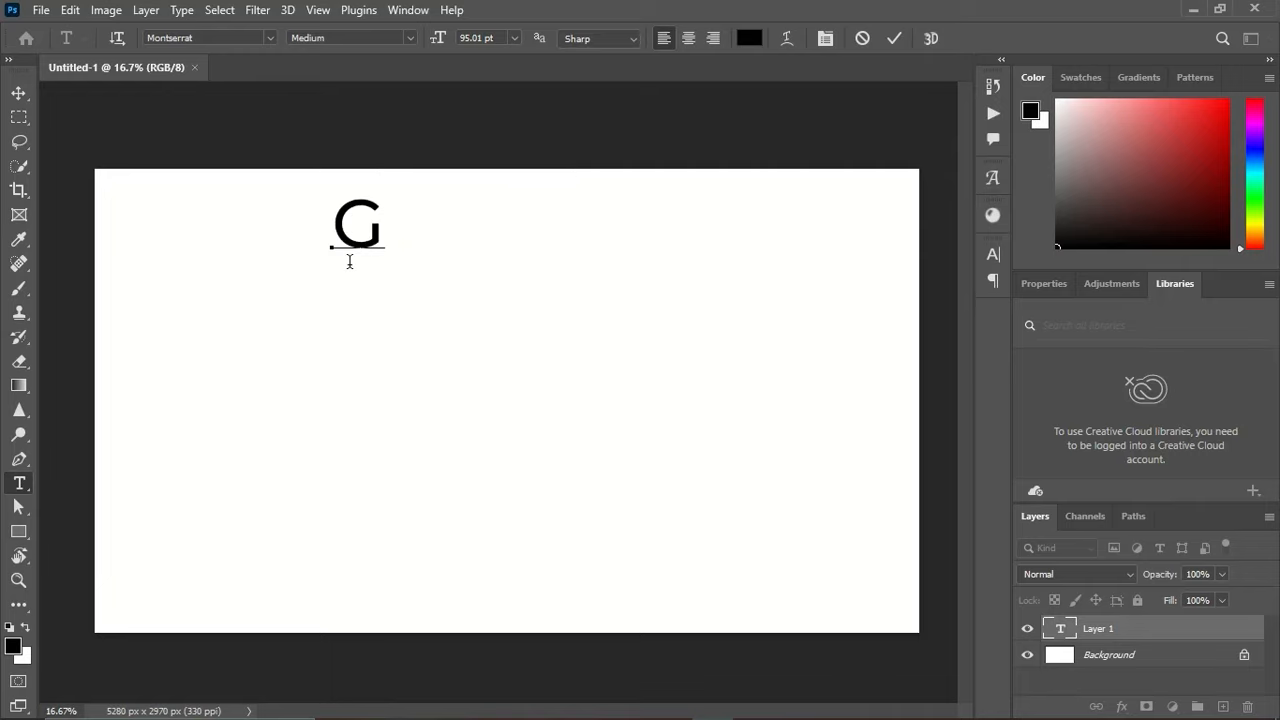
text(OO)
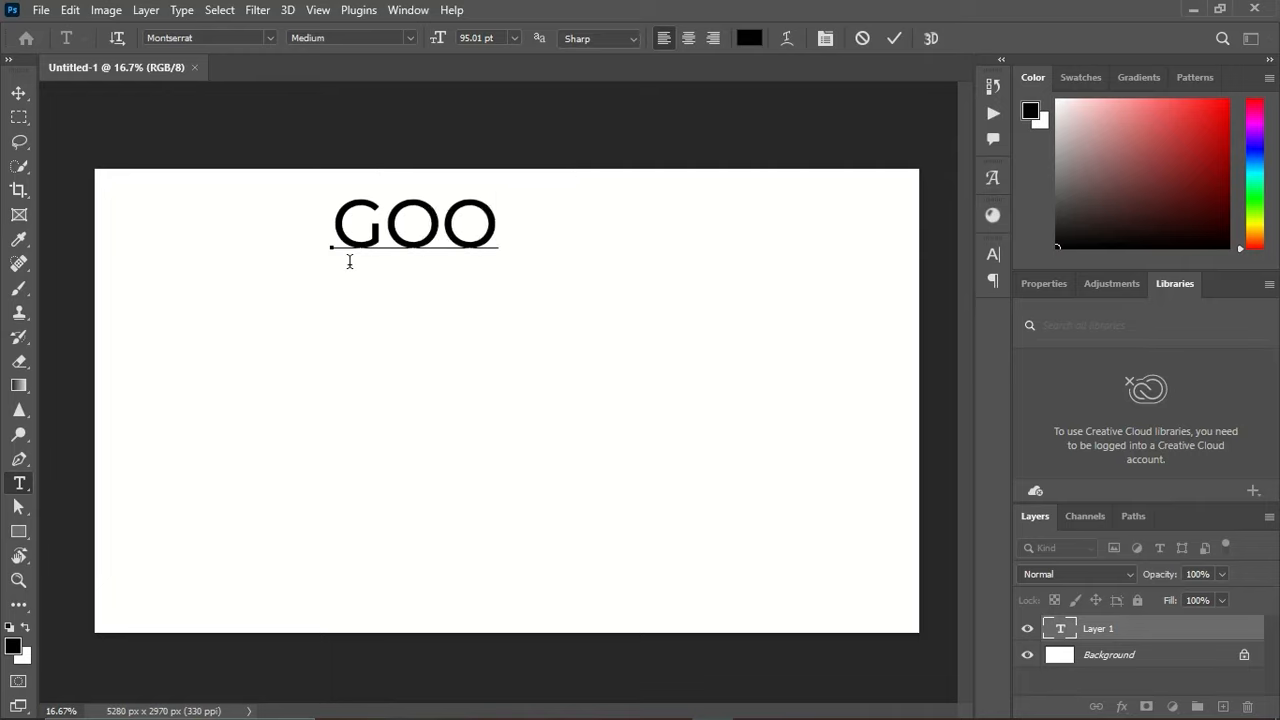
text(GLE)
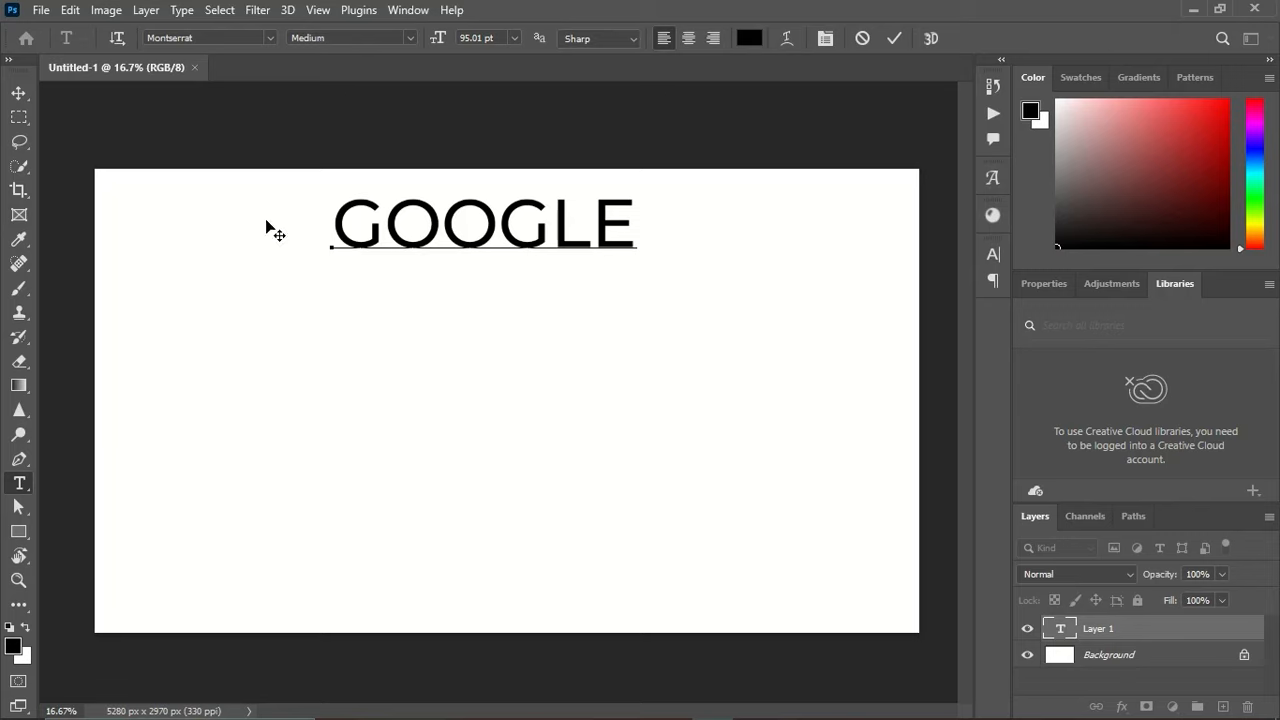
click(893, 42)
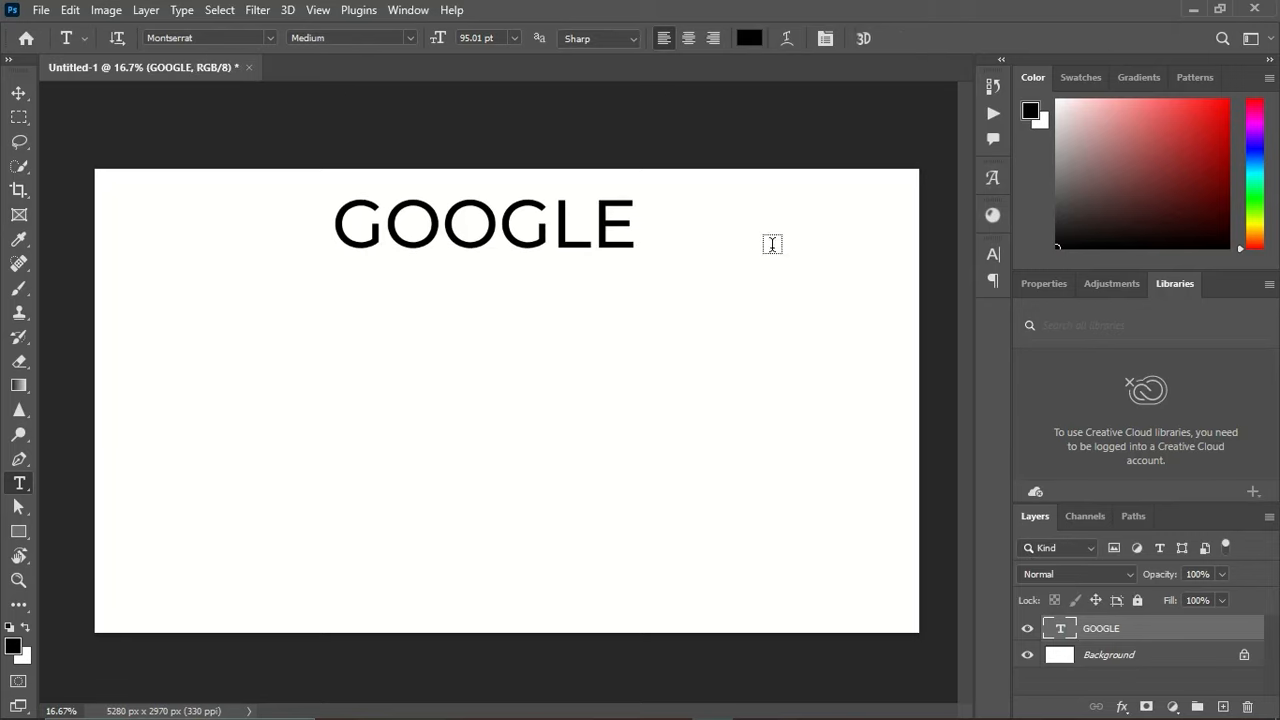
- Change the font of the GOOGLE text to Bebas Neue Regular
click(17, 94)
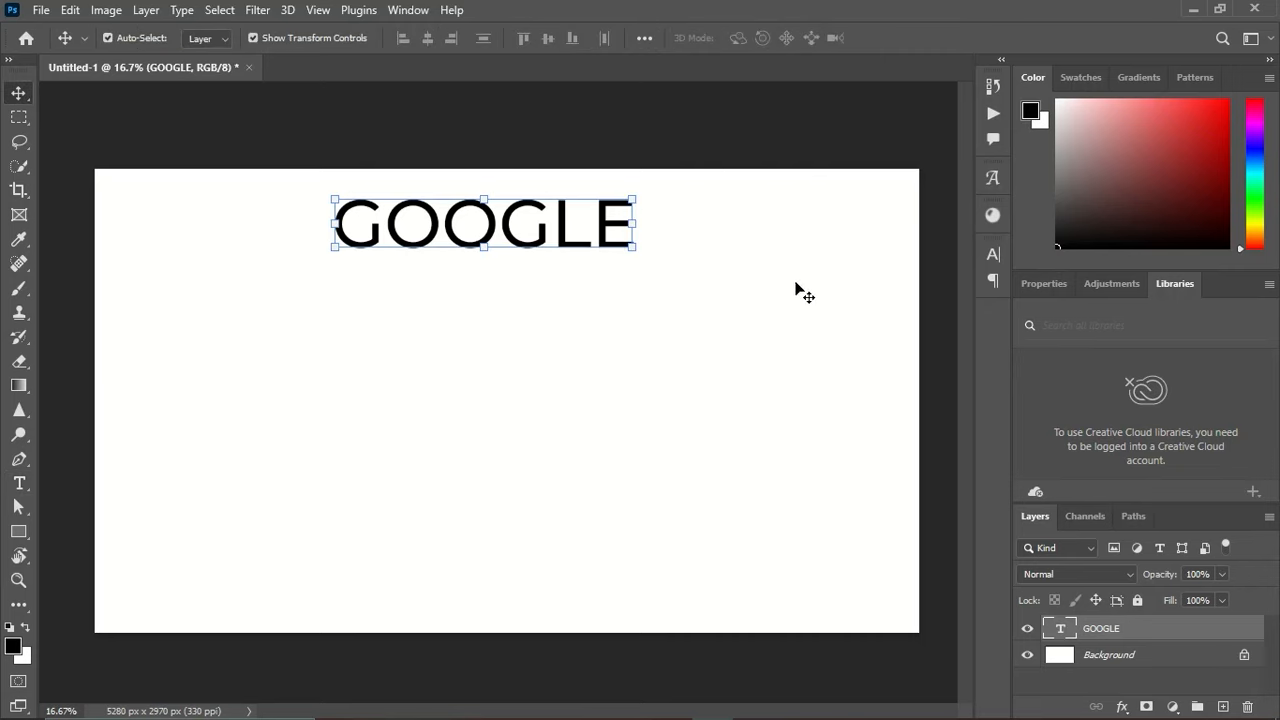
click(991, 255)
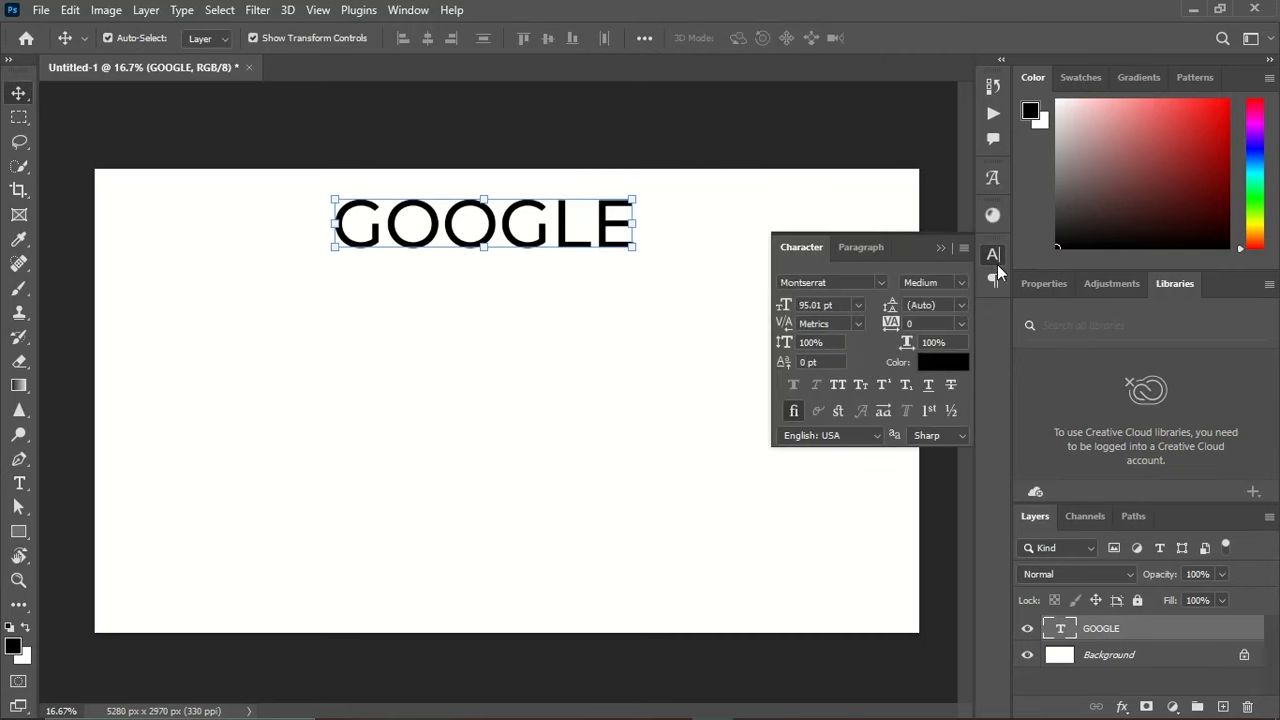
click(868, 282)
text(E)
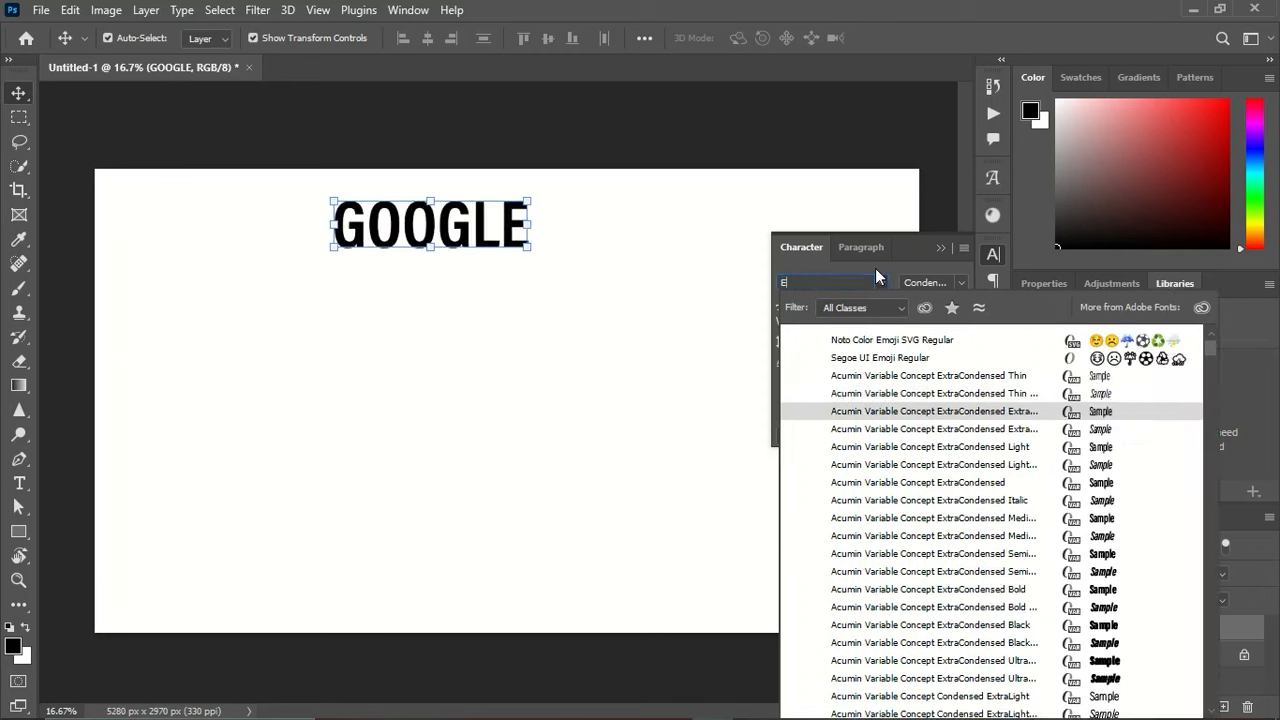
key(BackSpace)
text(BE)
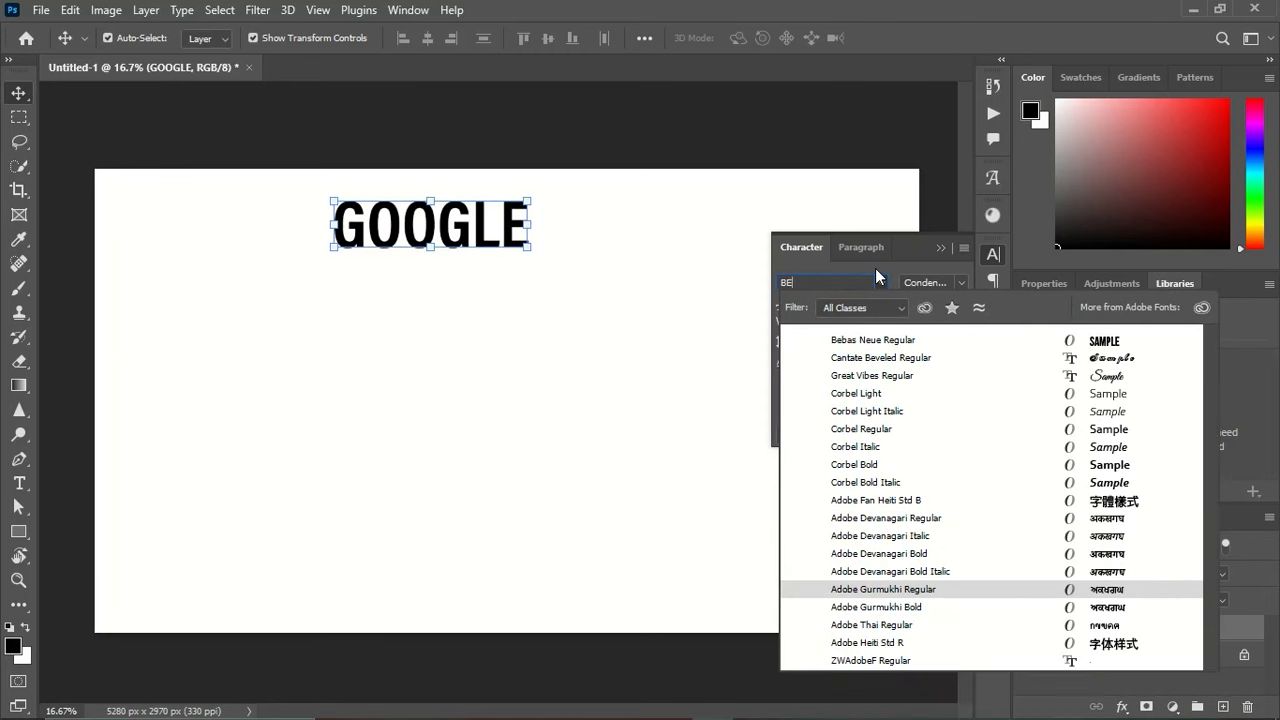
click(871, 340)
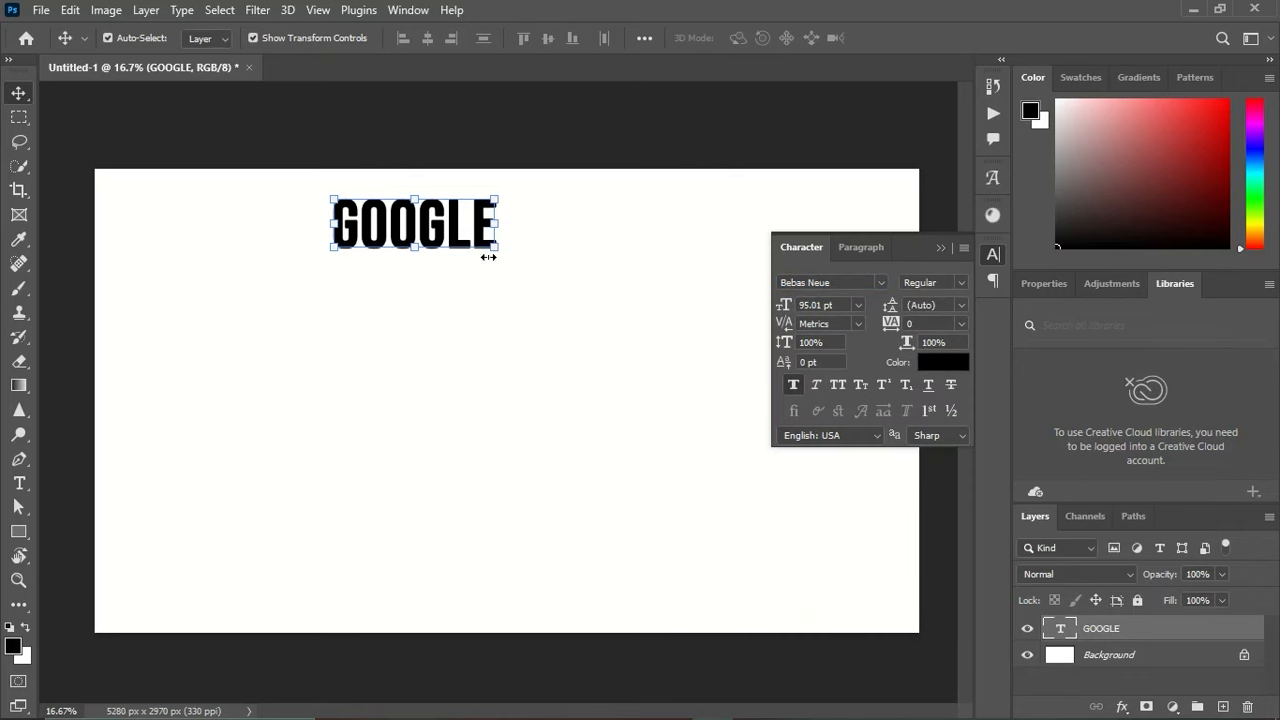
- Scale the GOOGLE text to about 165% and move it about 222 px down
drag(500, 257, 507, 266)
key(ctrl+z)
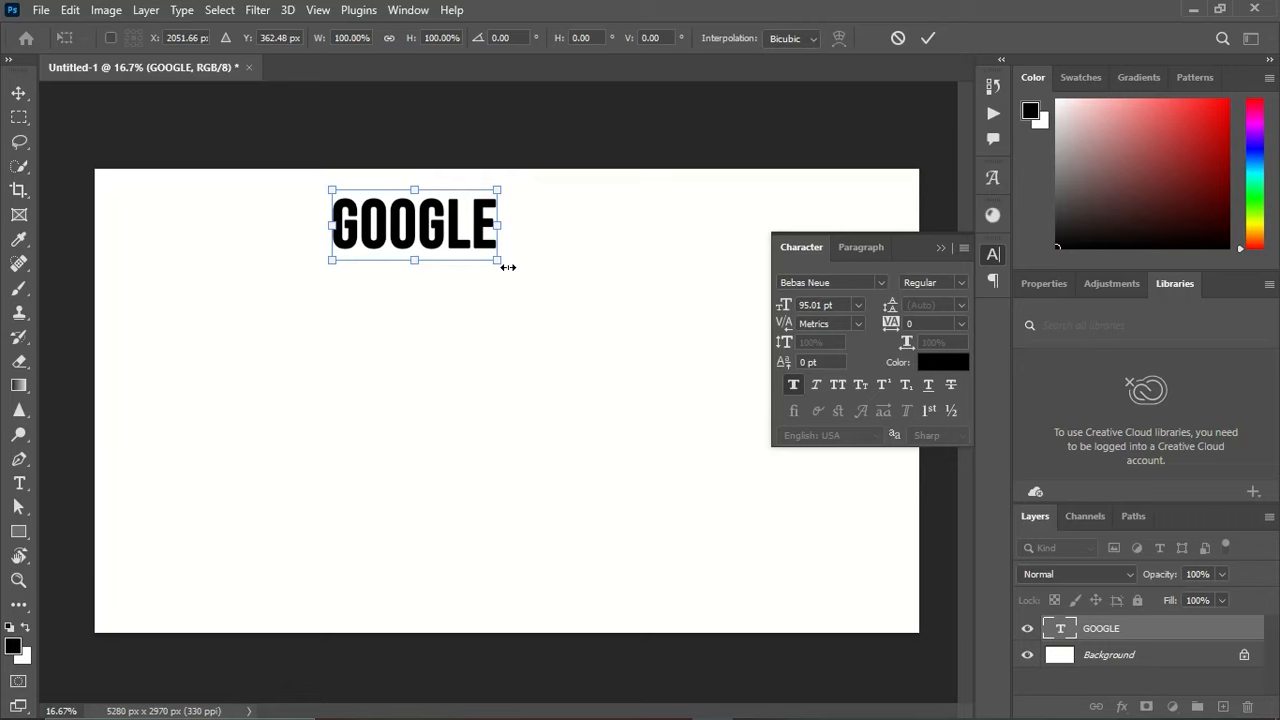
drag(498, 262, 606, 307)
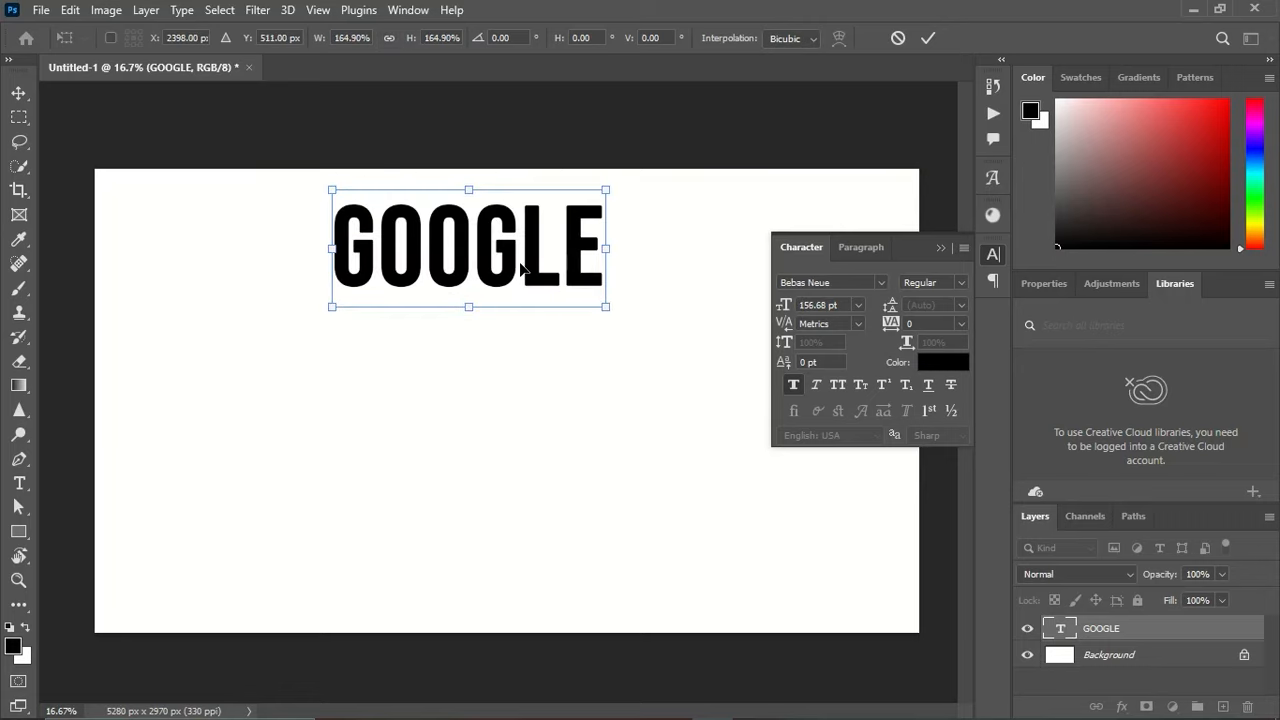
drag(520, 262, 520, 298)
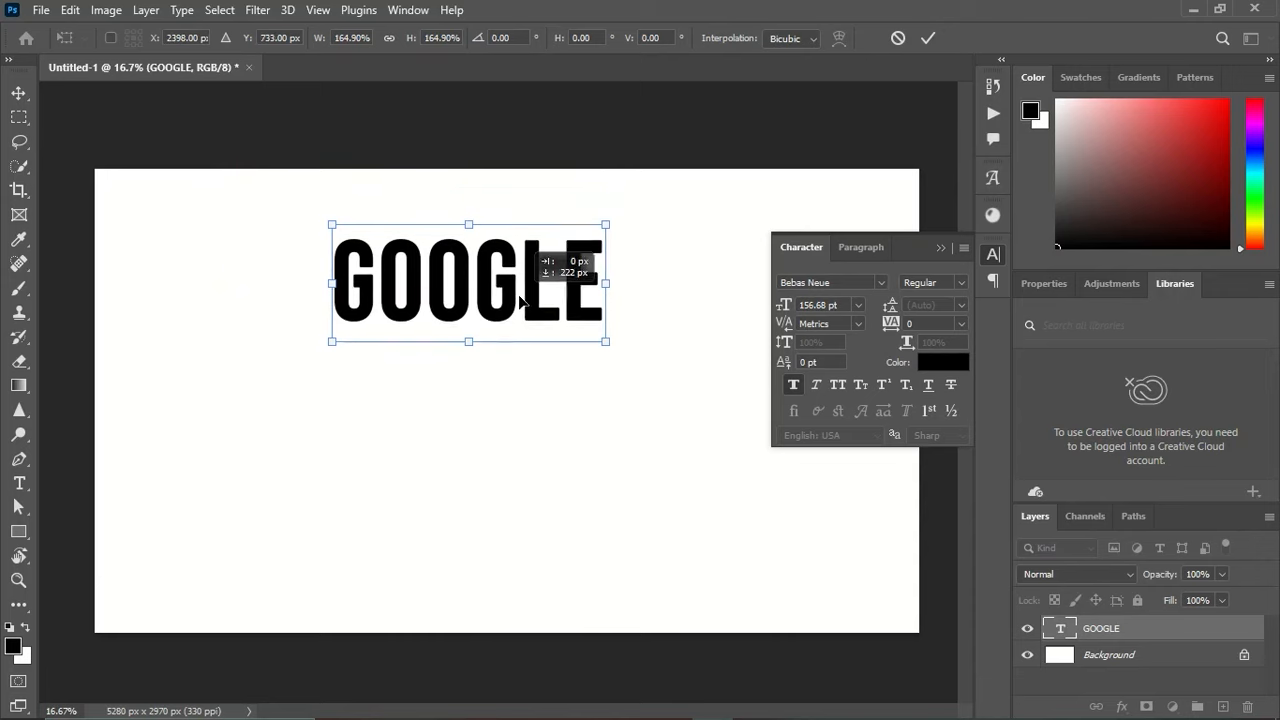
click(931, 40)
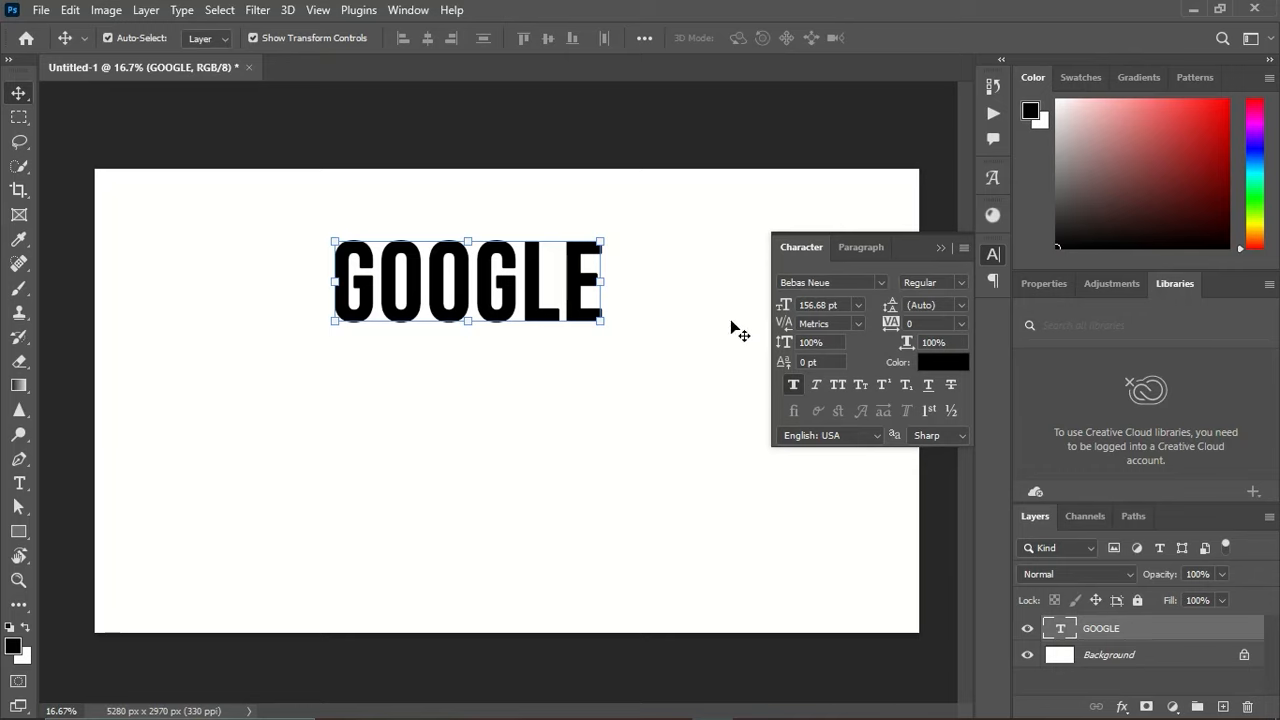
- Turn off faux bold on the GOOGLE text and enlarge it to about 261 pt in the canvas's upper half
click(792, 387)
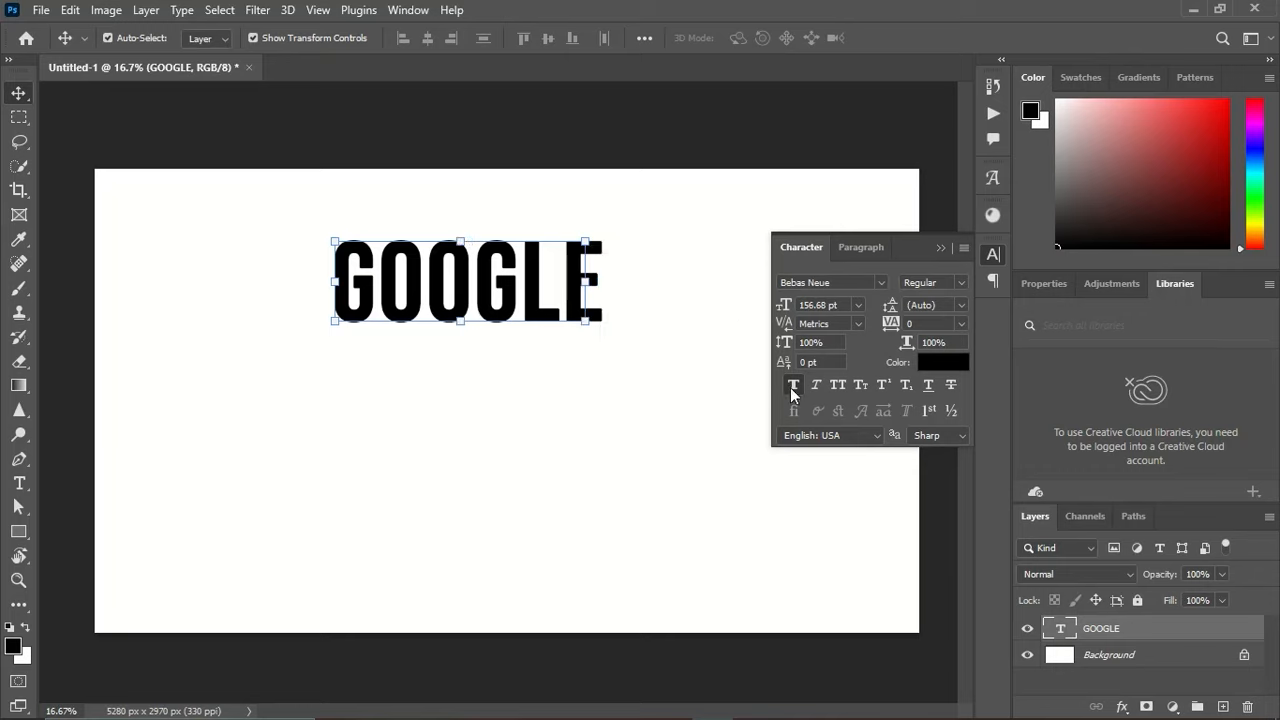
click(940, 248)
scroll(502, 418, up, 1)
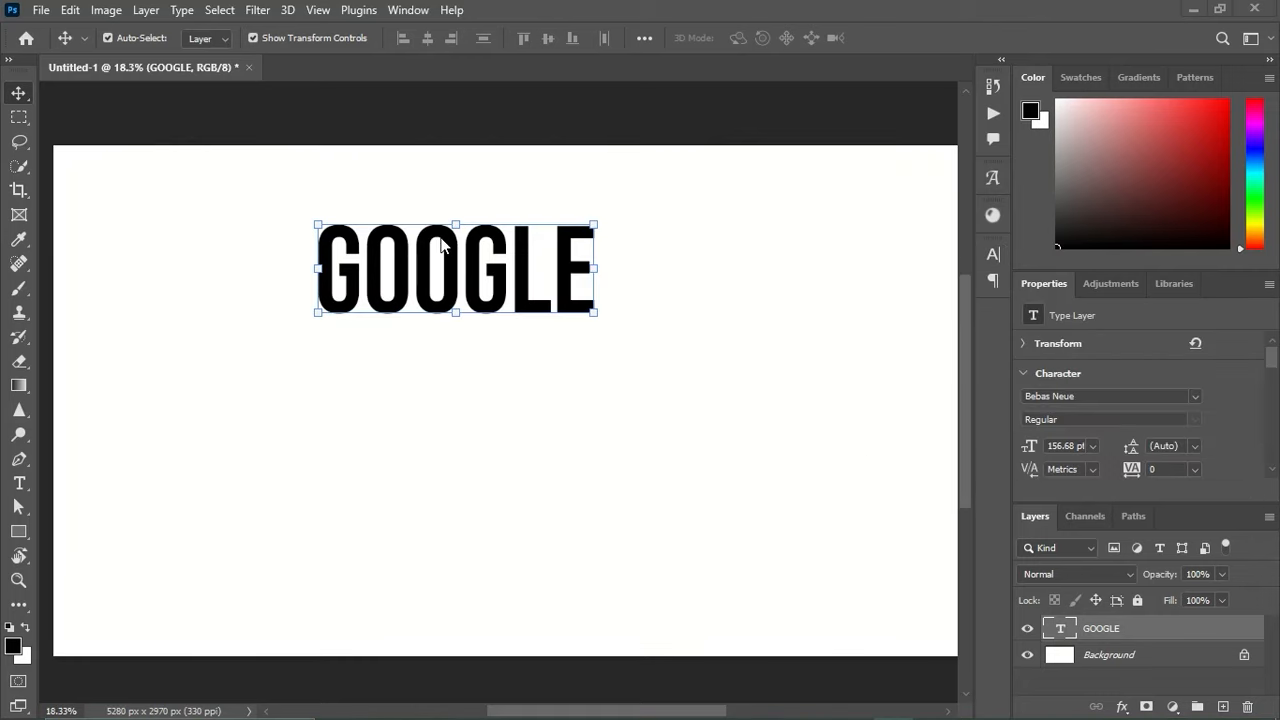
drag(594, 312, 634, 351)
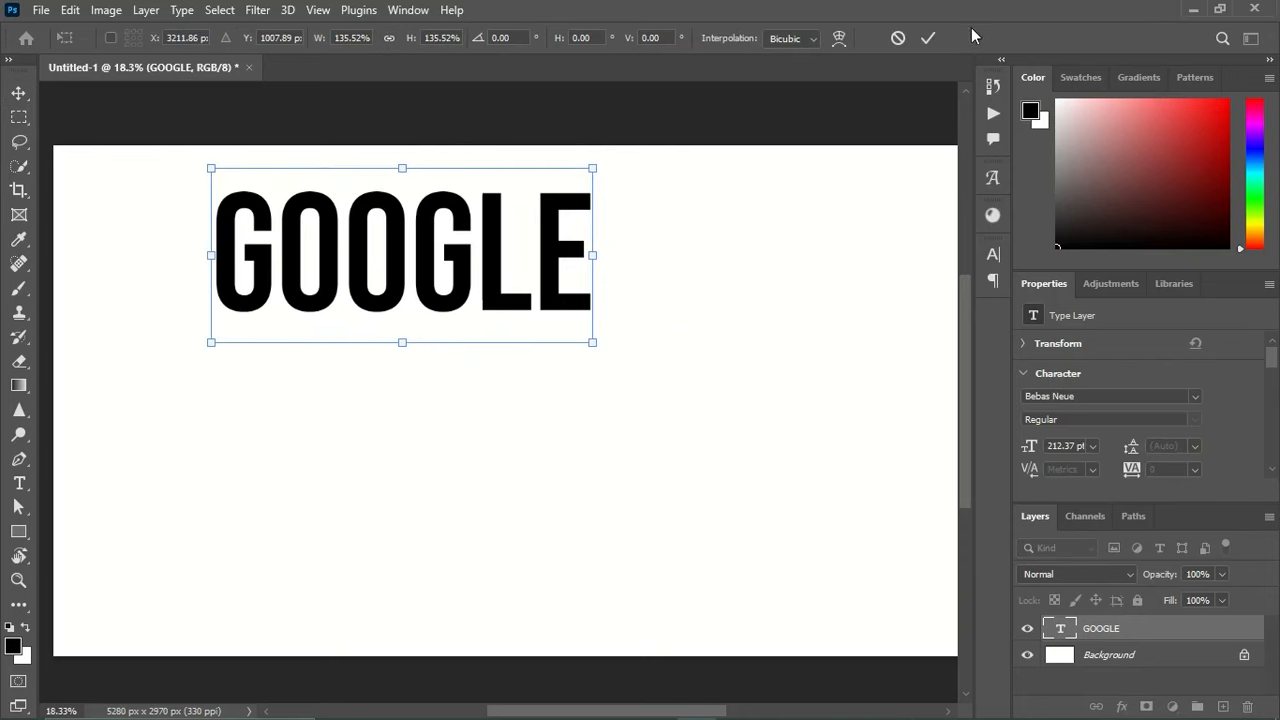
click(928, 38)
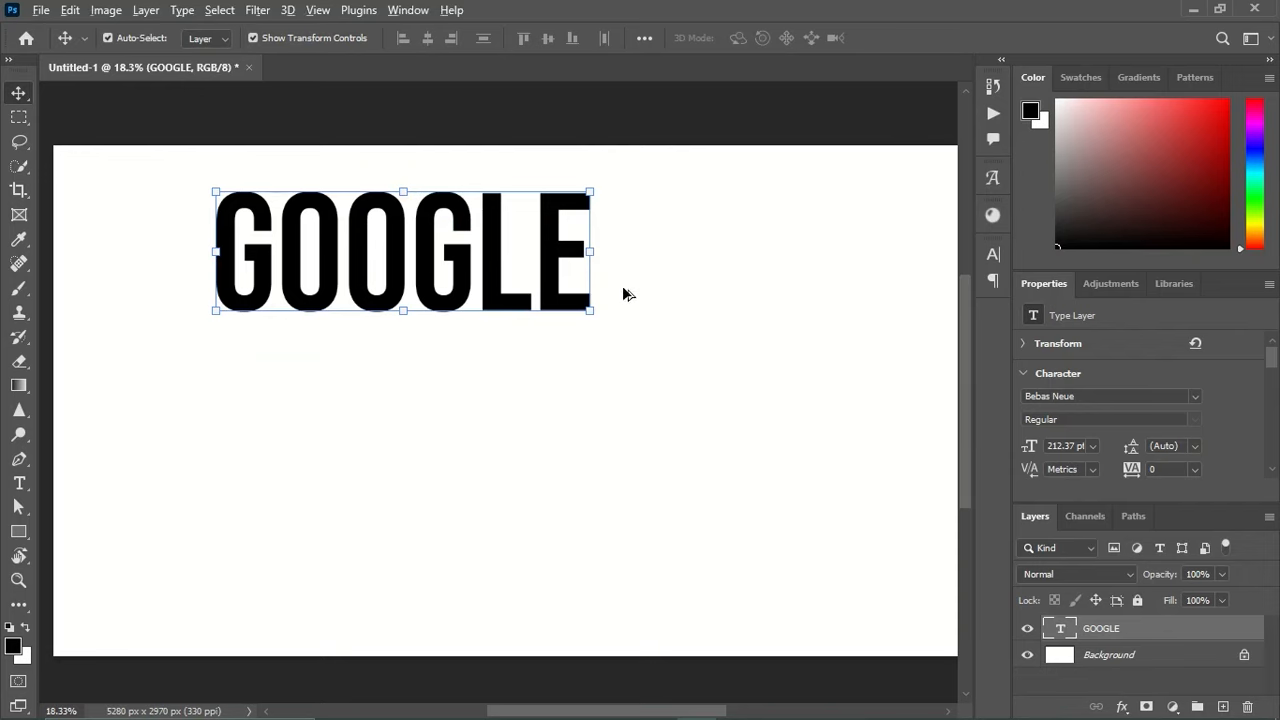
drag(593, 316, 603, 354)
drag(458, 276, 595, 312)
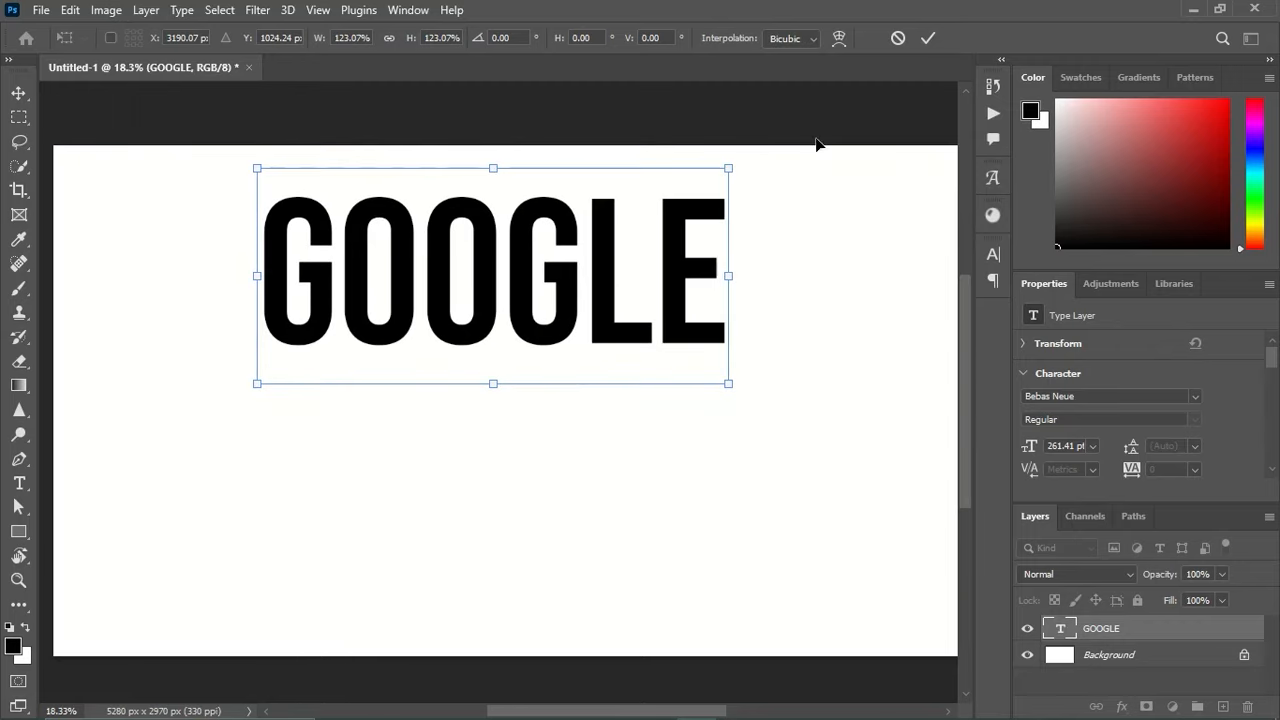
click(928, 39)
- Place a vertically flipped duplicate of the GOOGLE text layer below the original, leaving a gap between them
key(ctrl+j)
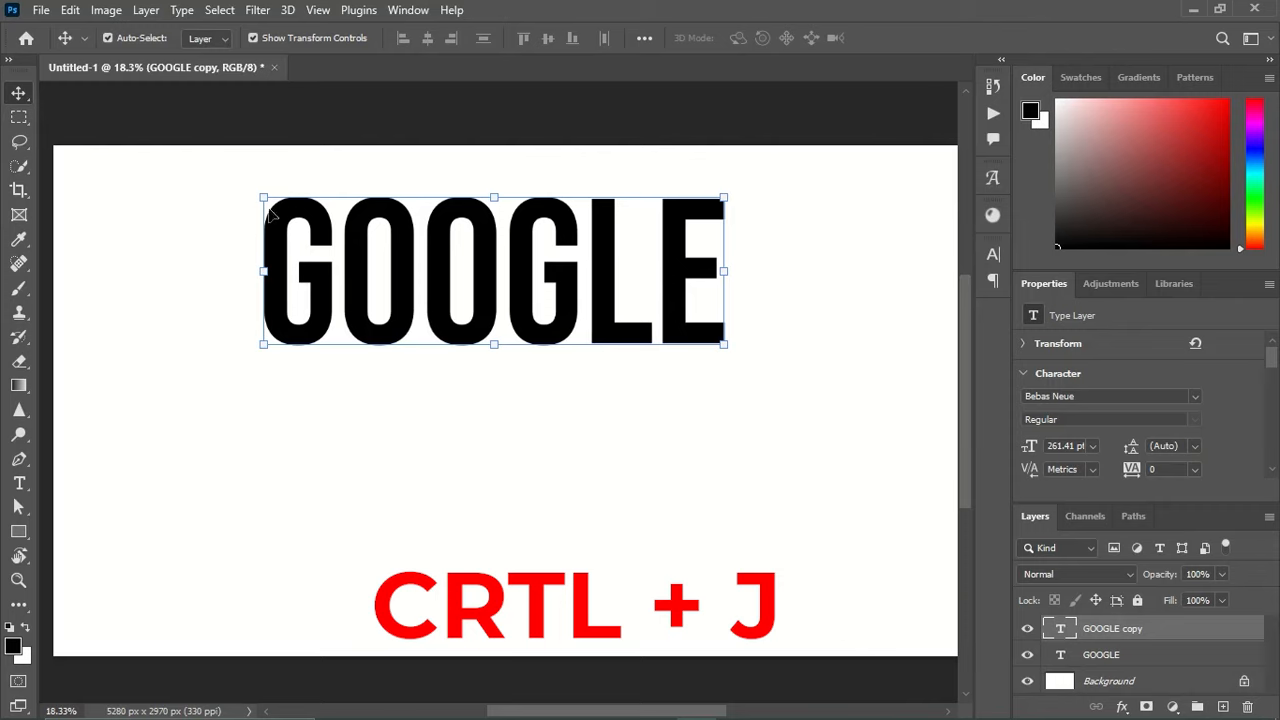
scroll(1175, 350, down, 3)
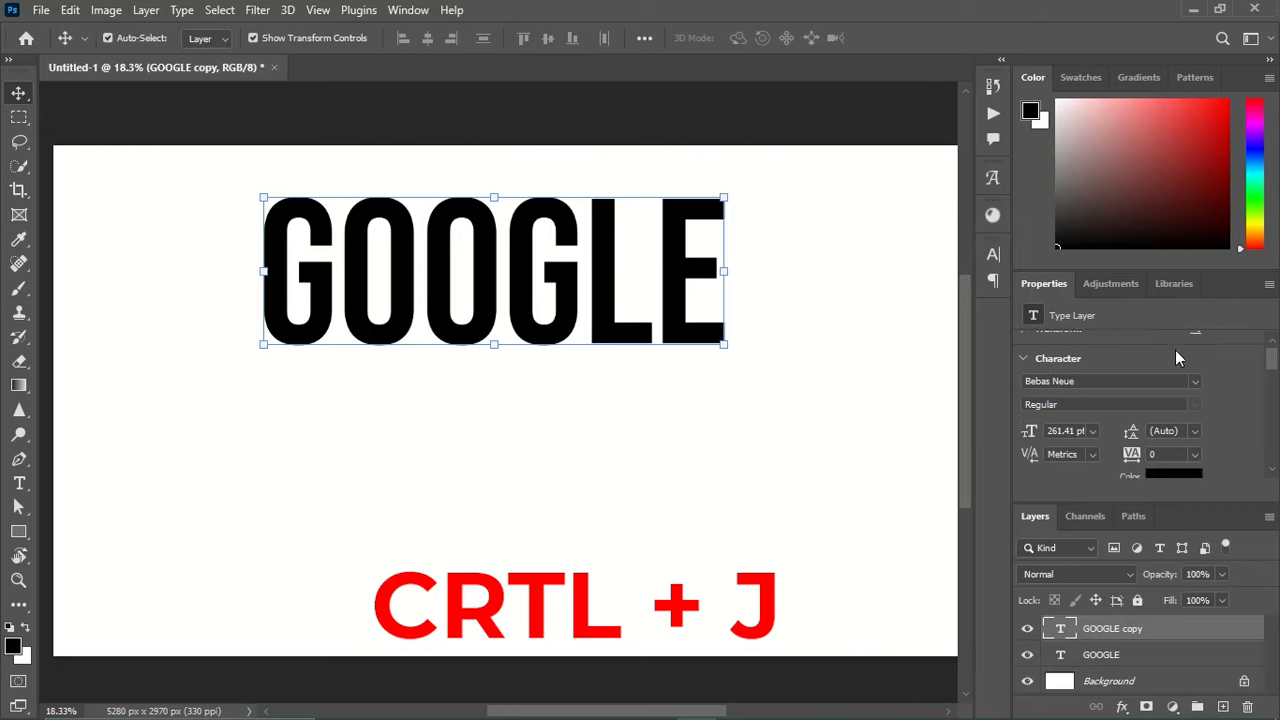
click(70, 10)
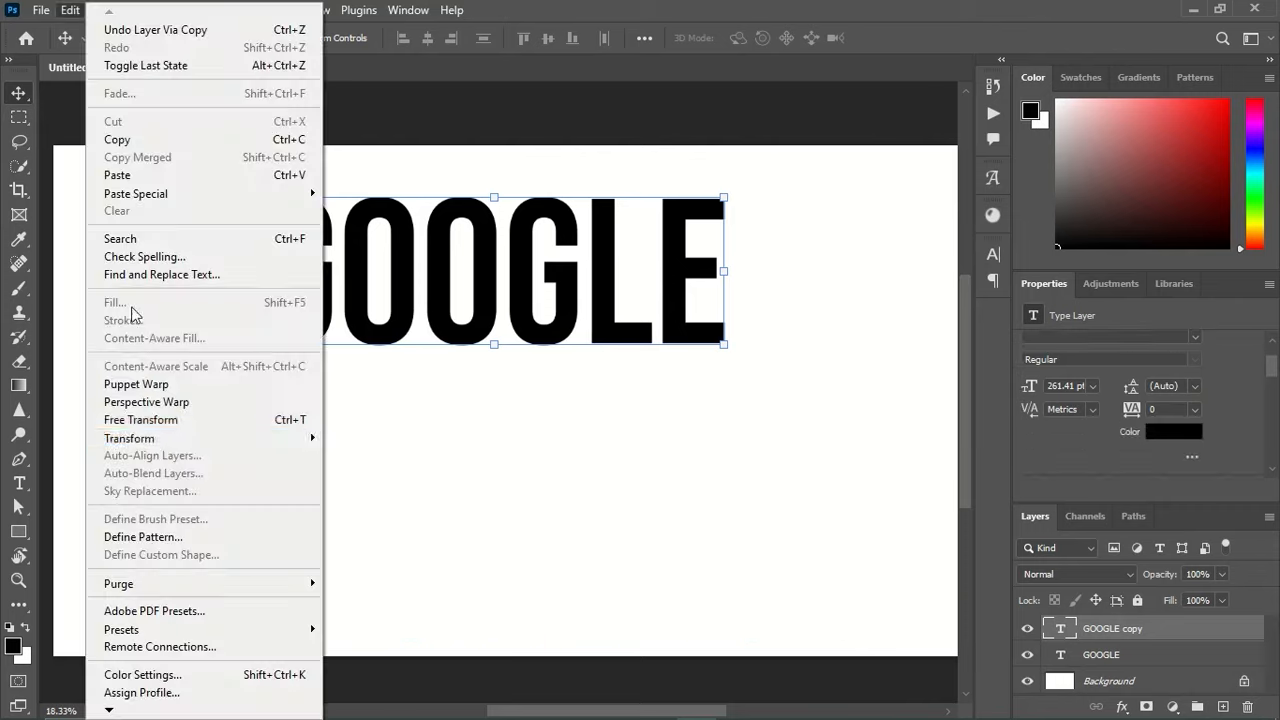
mouse_move(155, 440)
click(447, 439)
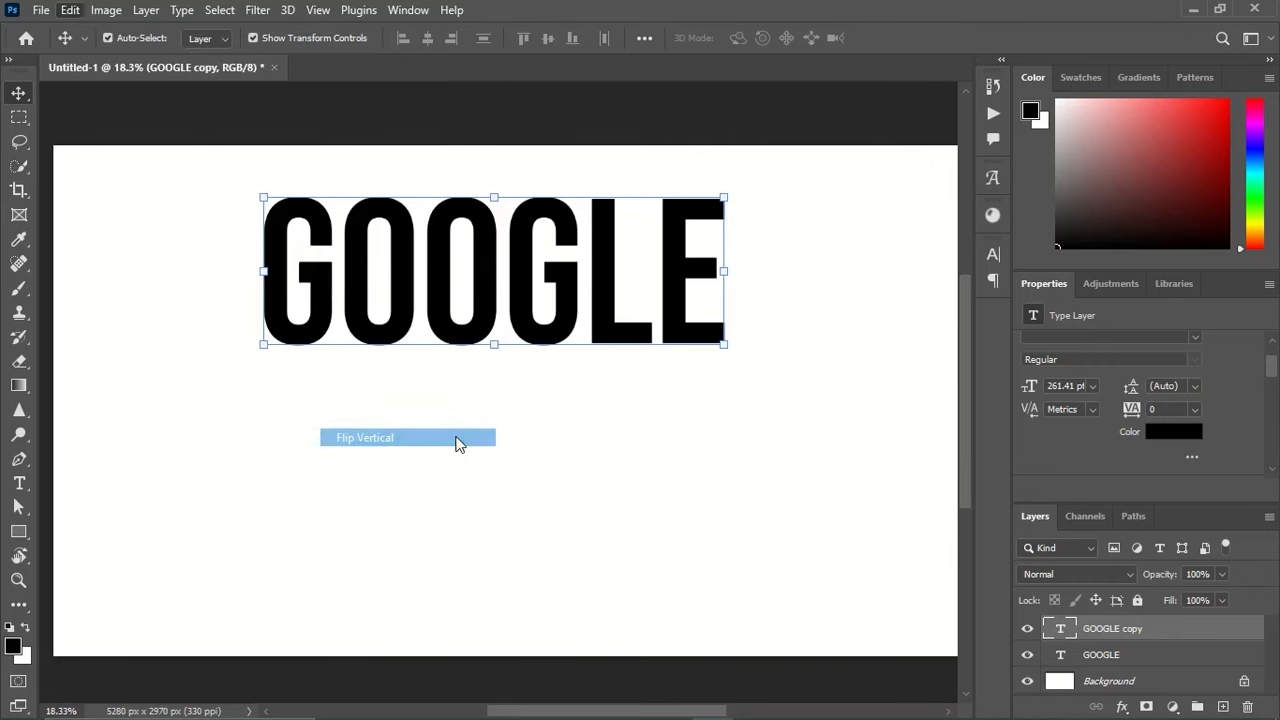
drag(505, 275, 492, 513)
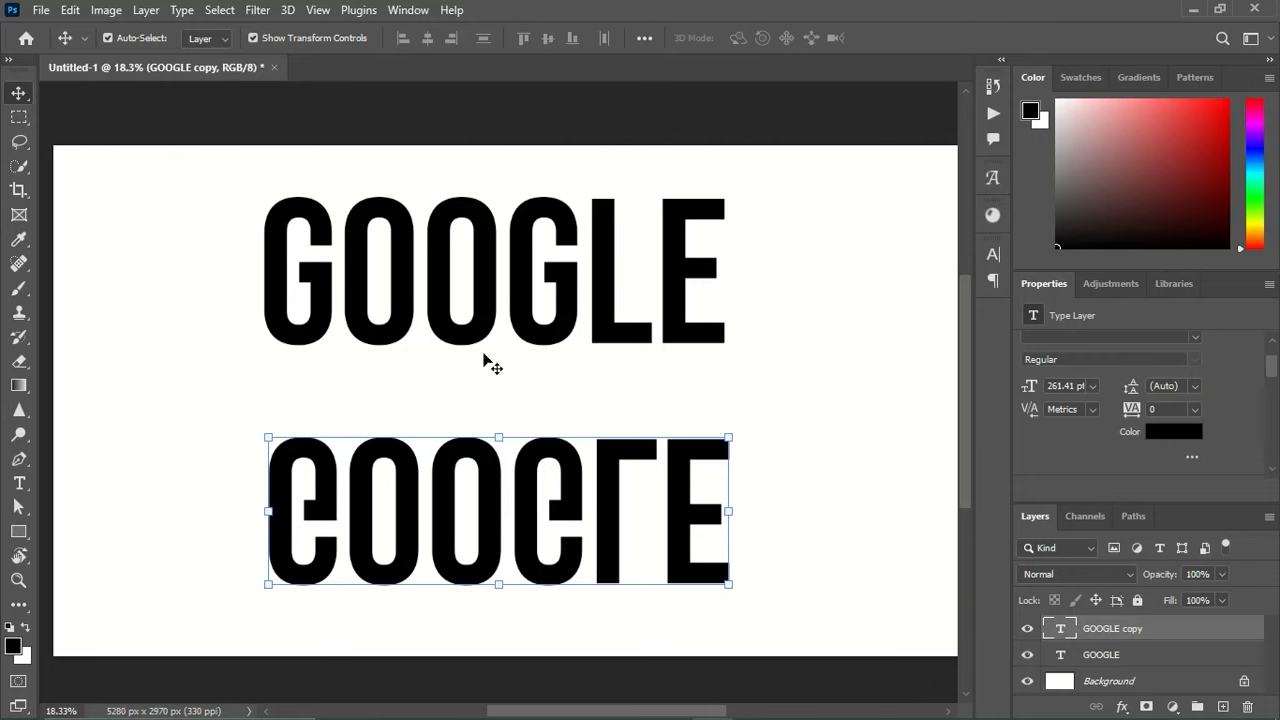
- Enlarge the original upper GOOGLE text to about 129%, scaling it from its centre
click(310, 287)
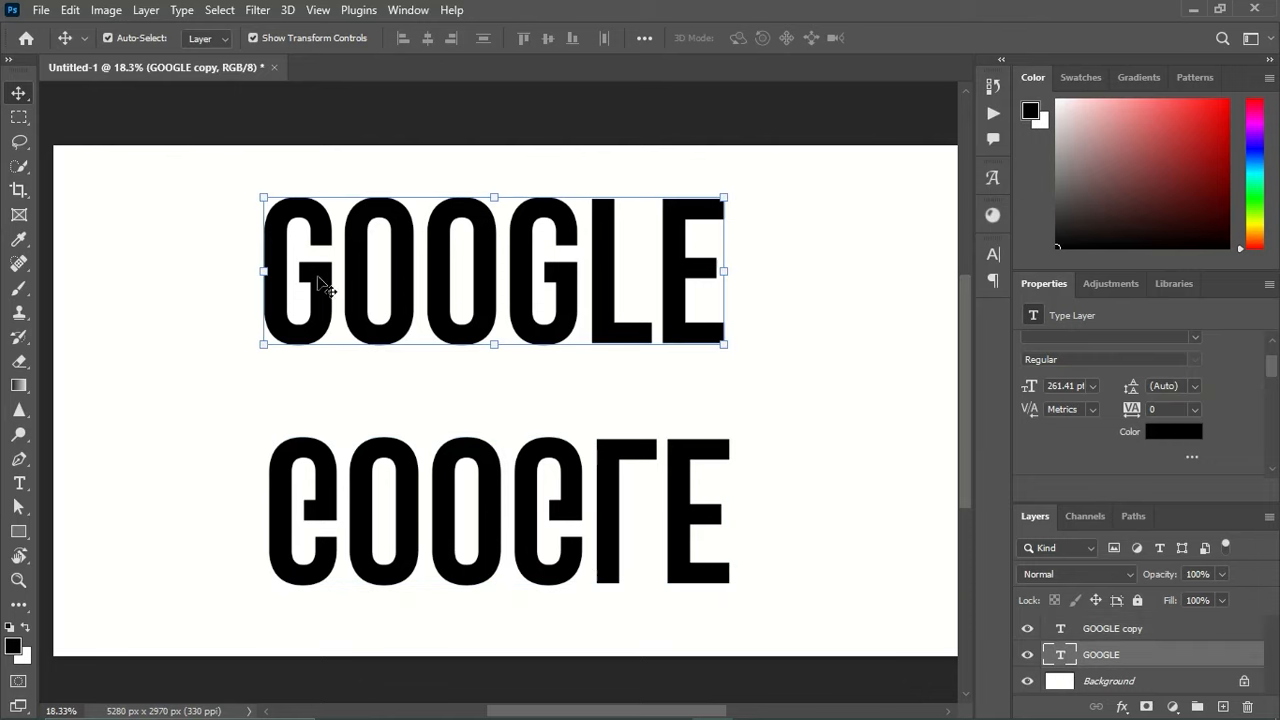
drag(729, 349, 799, 380)
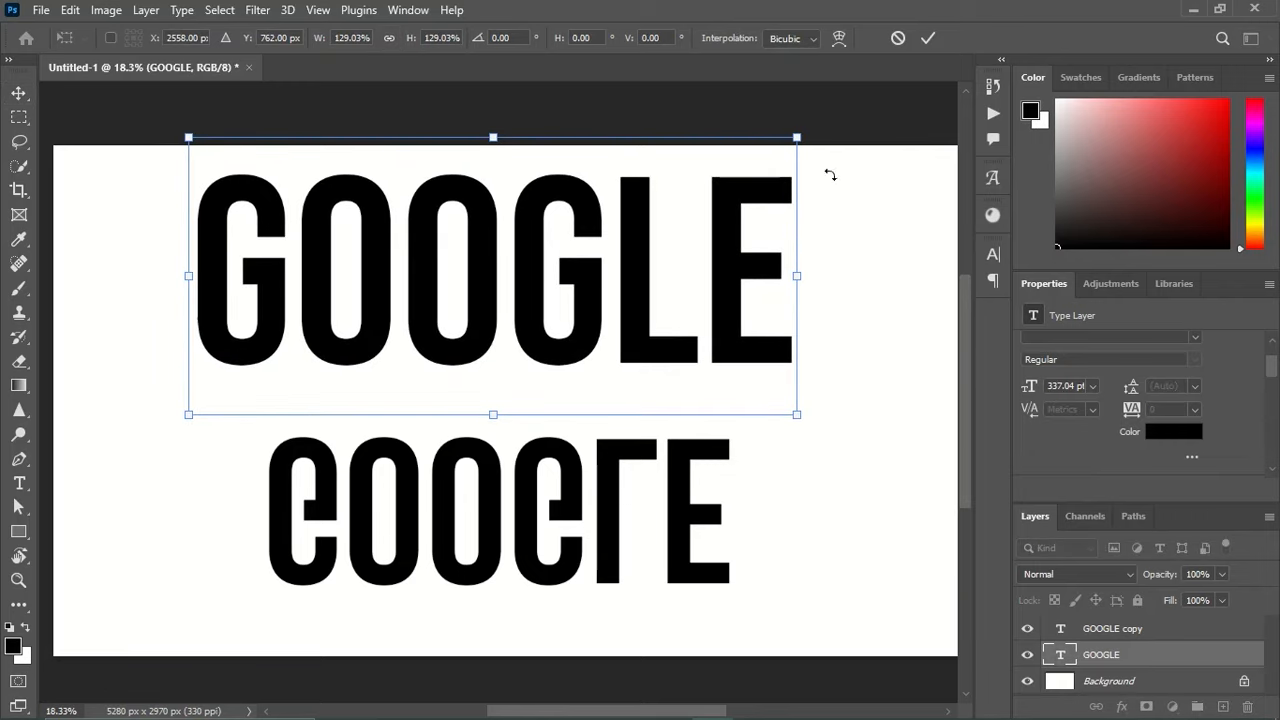
click(928, 38)
- Enlarge the flipped GOOGLE copy to about 137.5% and centre it beneath the upper GOOGLE text
click(578, 512)
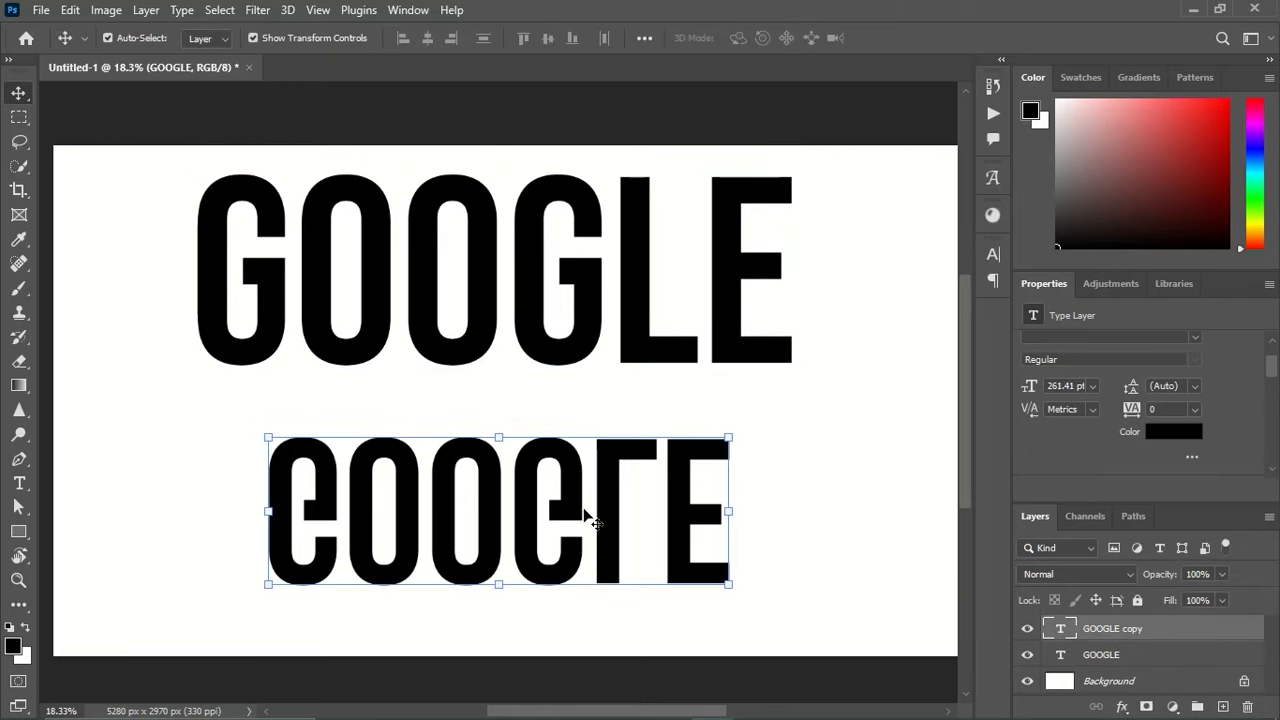
drag(734, 437, 713, 411)
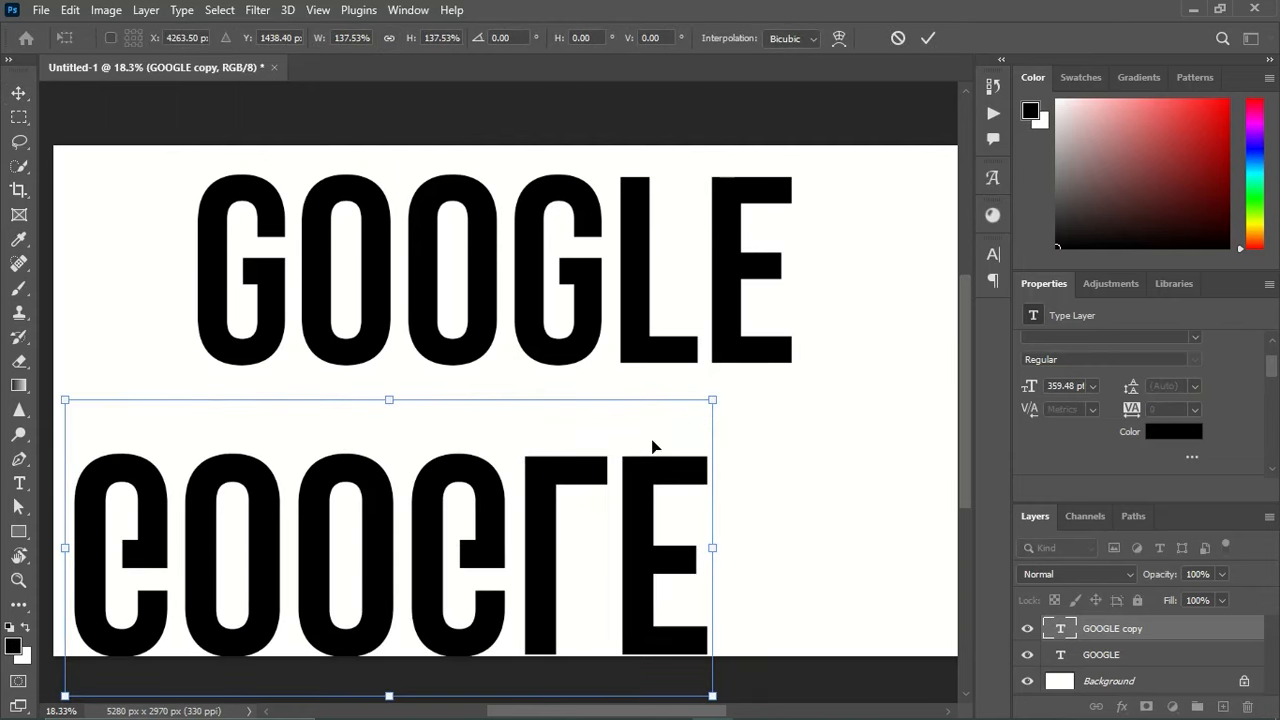
drag(545, 530, 647, 515)
click(929, 38)
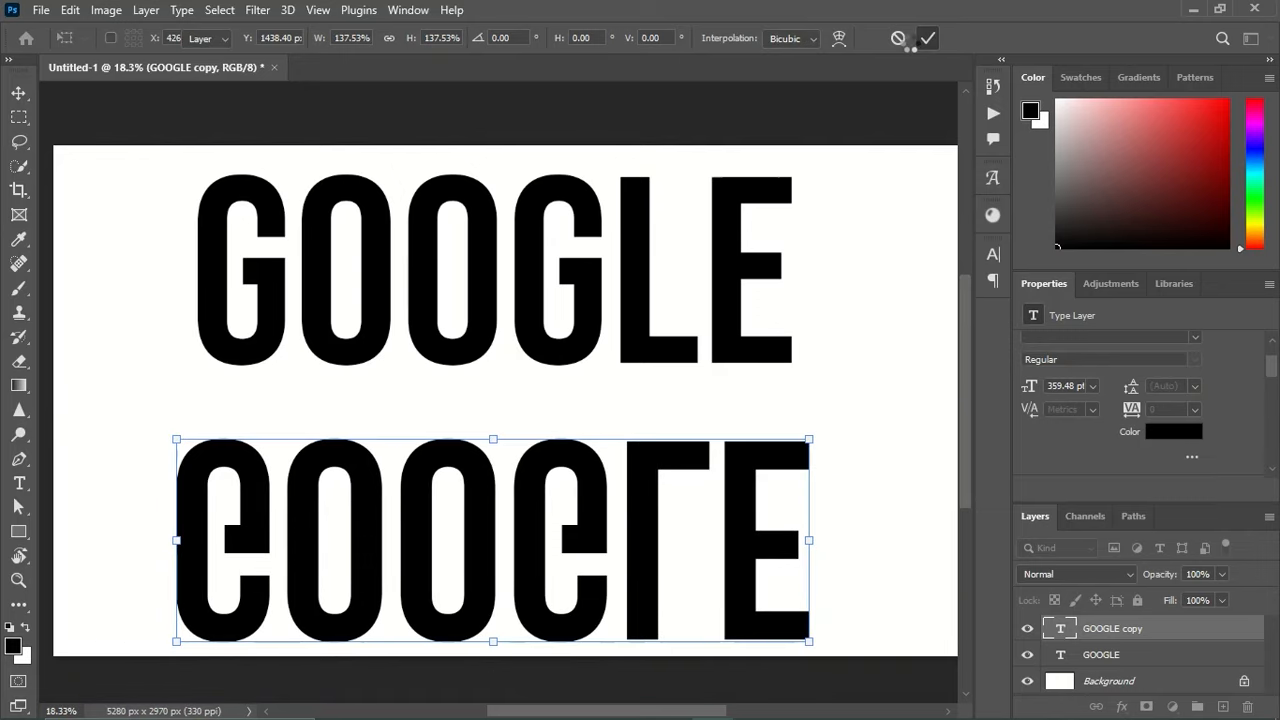
- Convert the GOOGLE and GOOGLE copy text layers to shapes
click(1145, 661)
right_click(1151, 665)
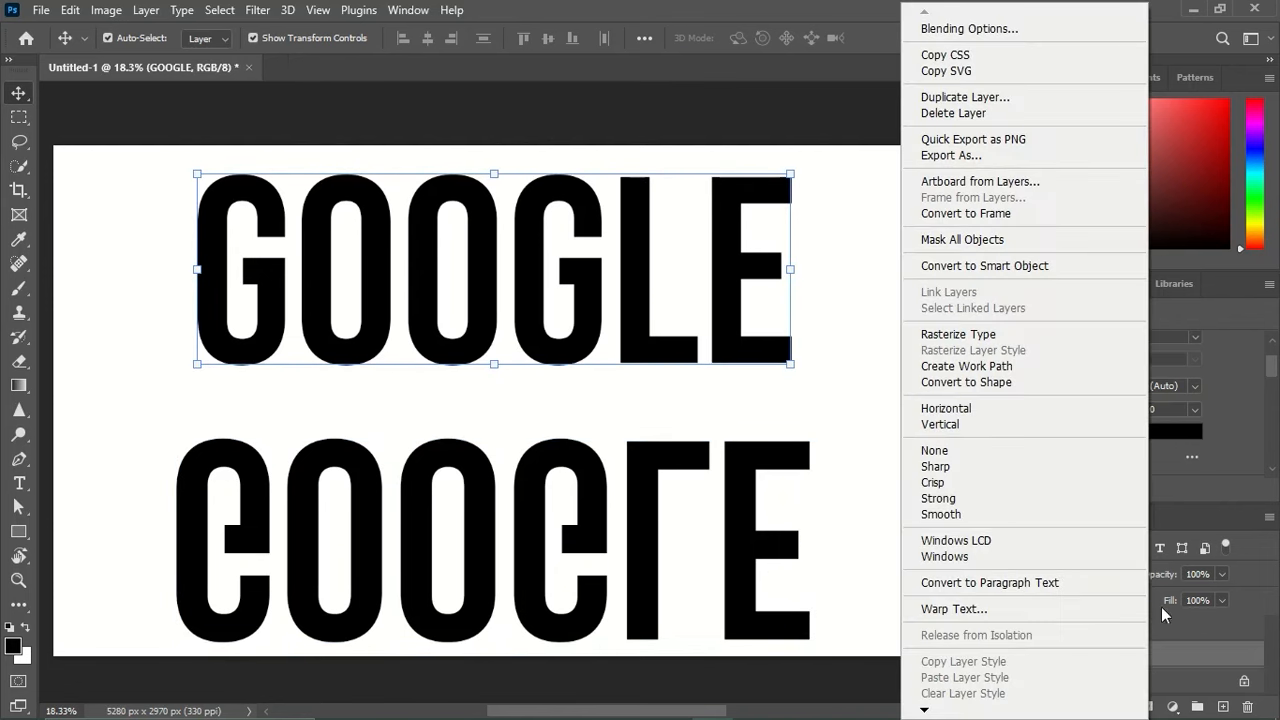
click(1020, 388)
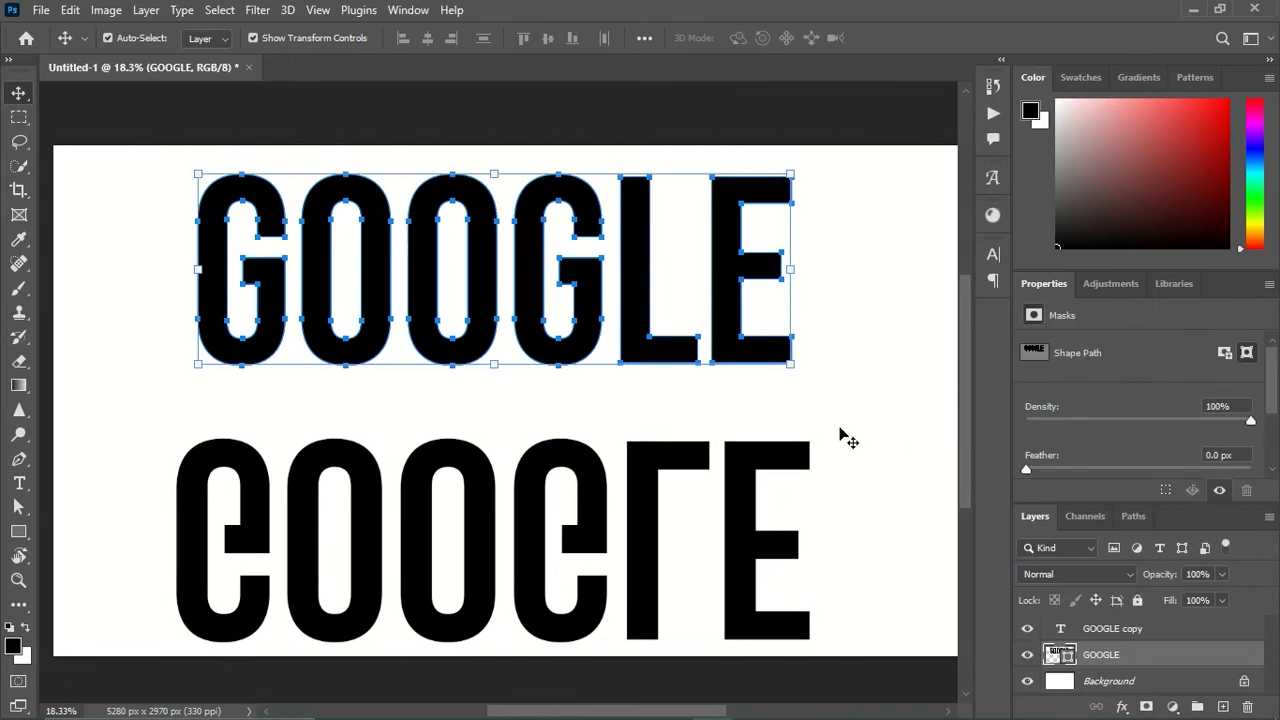
click(664, 464)
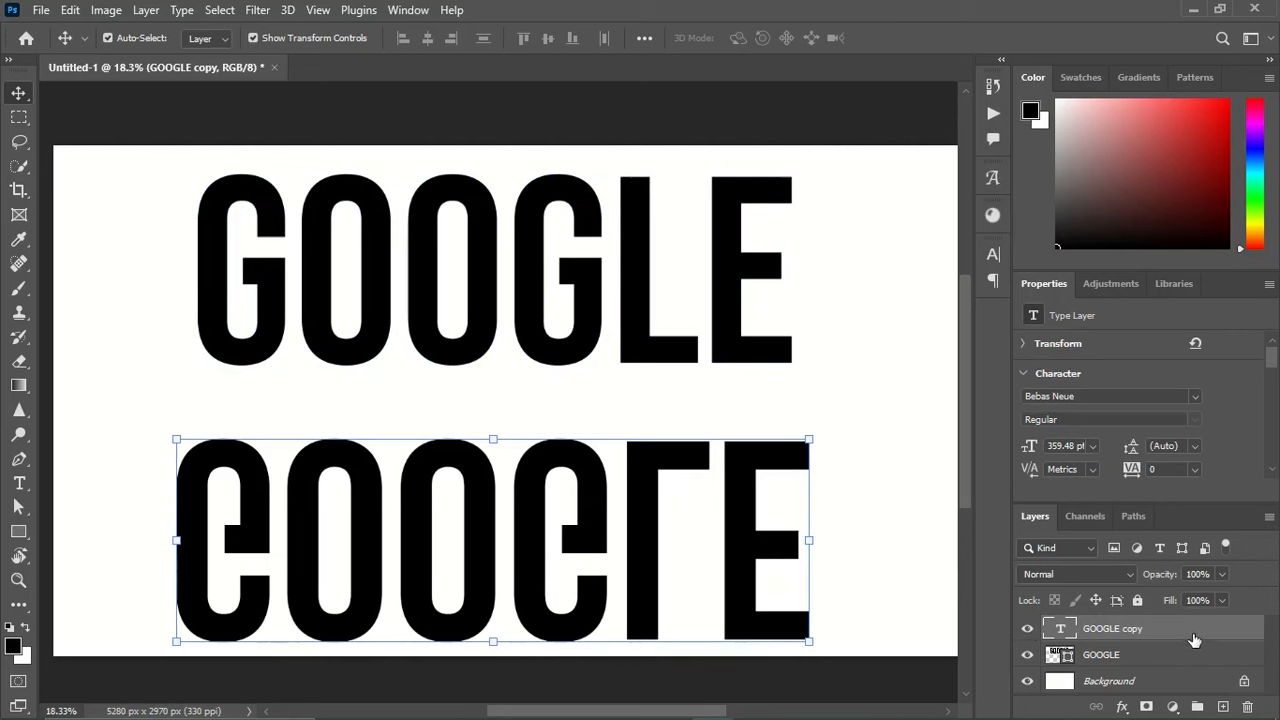
right_click(1193, 634)
click(1045, 384)
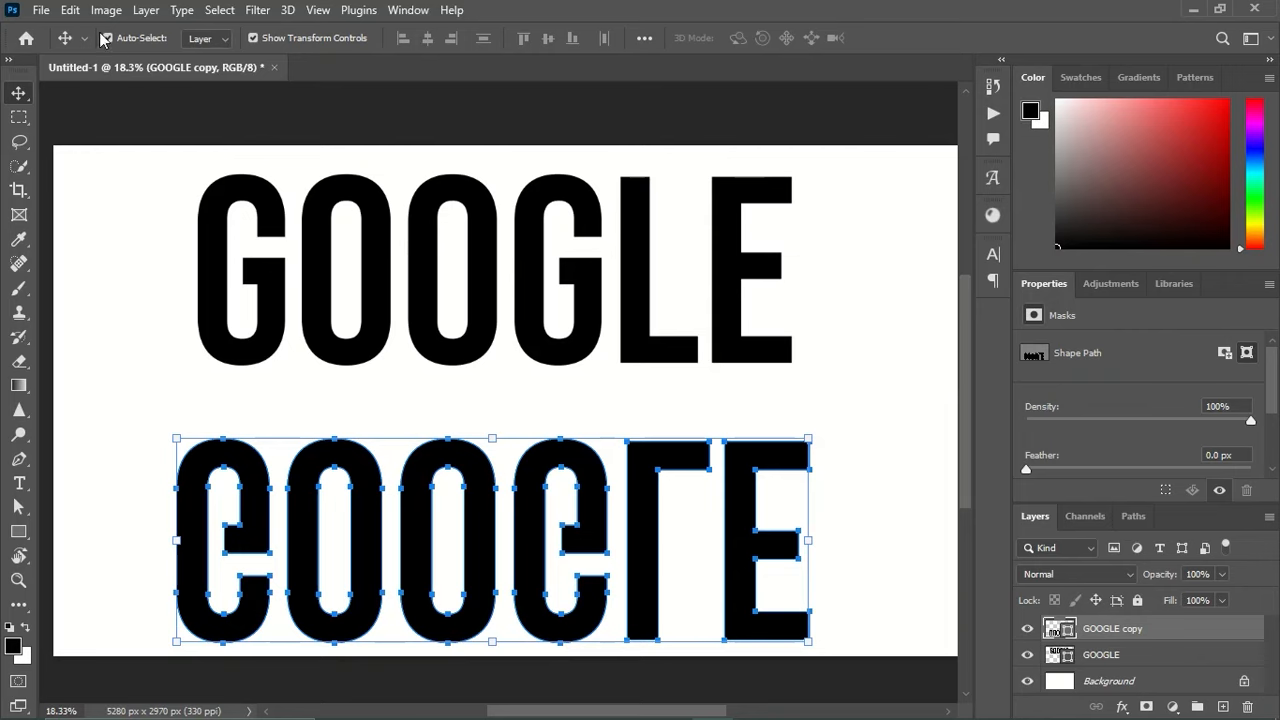
- Stretch the flipped copy upward to a height of about 1421 px by moving only its upper anchor points
click(19, 509)
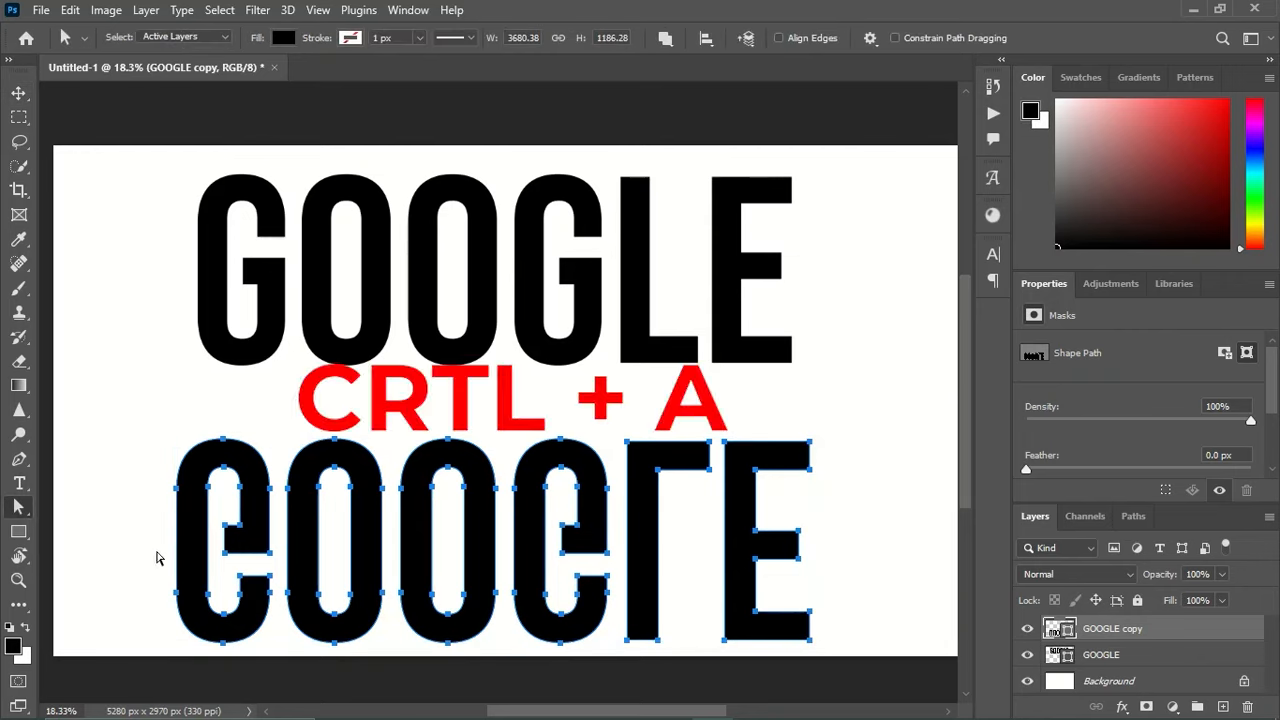
drag(153, 557, 868, 400)
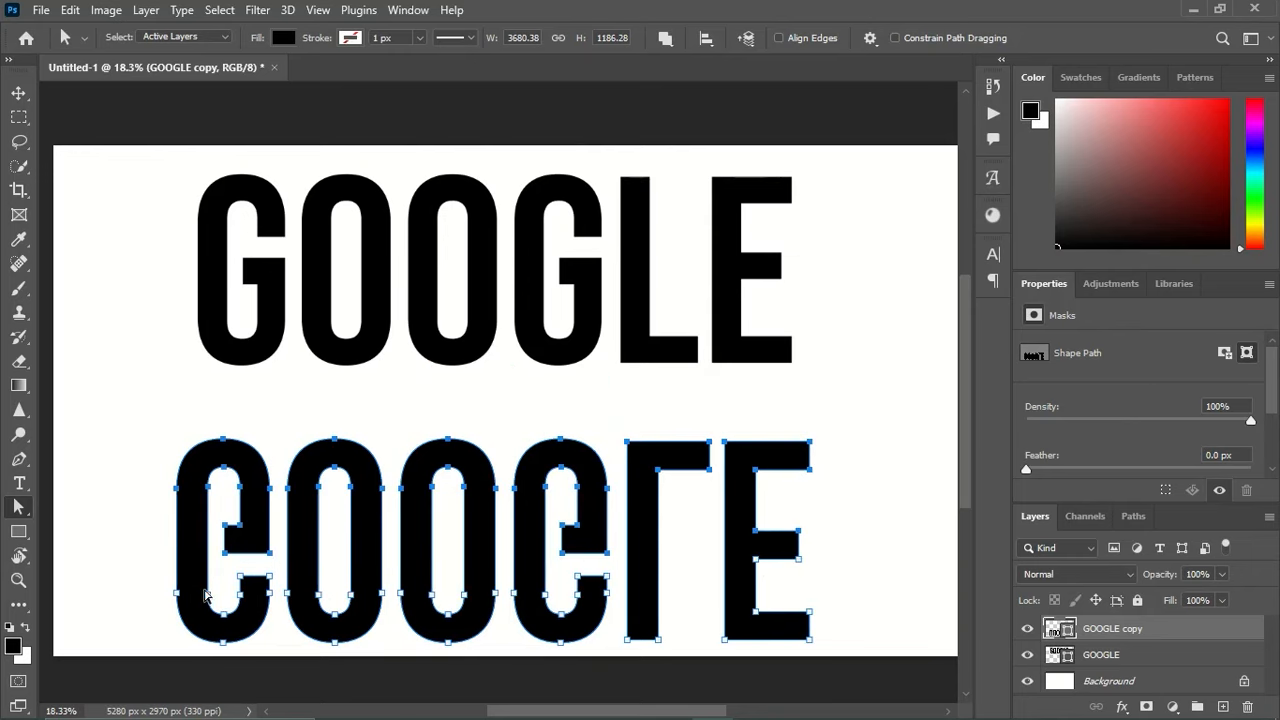
drag(140, 572, 890, 409)
key(shift+Up)
key(shift+Up)
key(shift+Up)
key(shift+Up)
key(shift+Up)
key(shift+Up)
key(shift+Up)
key(shift+Up)
key(shift+Up)
key(shift+Up)
key(shift+Up)
key(shift+Up)
key(shift+Up)
key(shift+Up)
key(shift+Up)
key(shift+Up)
key(shift+Up)
key(shift+Up)
key(shift+Up)
key(shift+Up)
key(shift+Up)
key(shift+Up)
key(shift+Up)
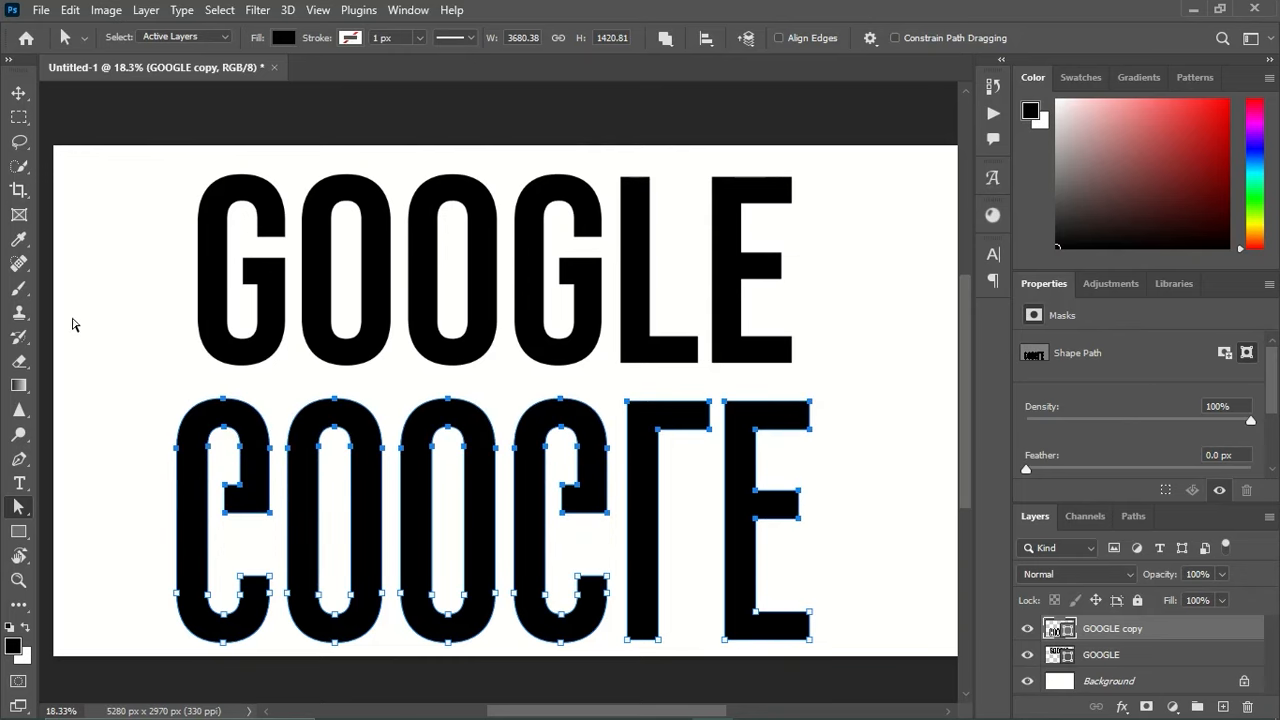
click(212, 272)
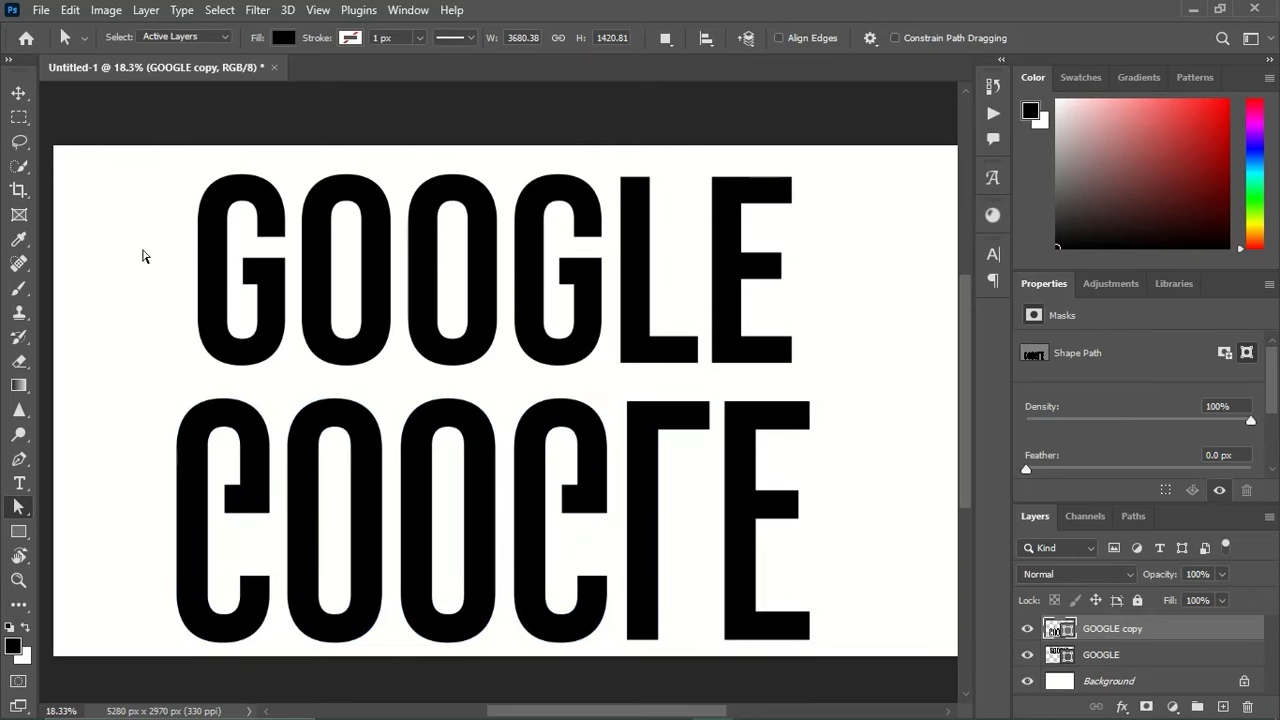
- Stretch the upper GOOGLE shape downward to a height of about 1330 px by moving only its lower anchor points
click(18, 93)
click(236, 272)
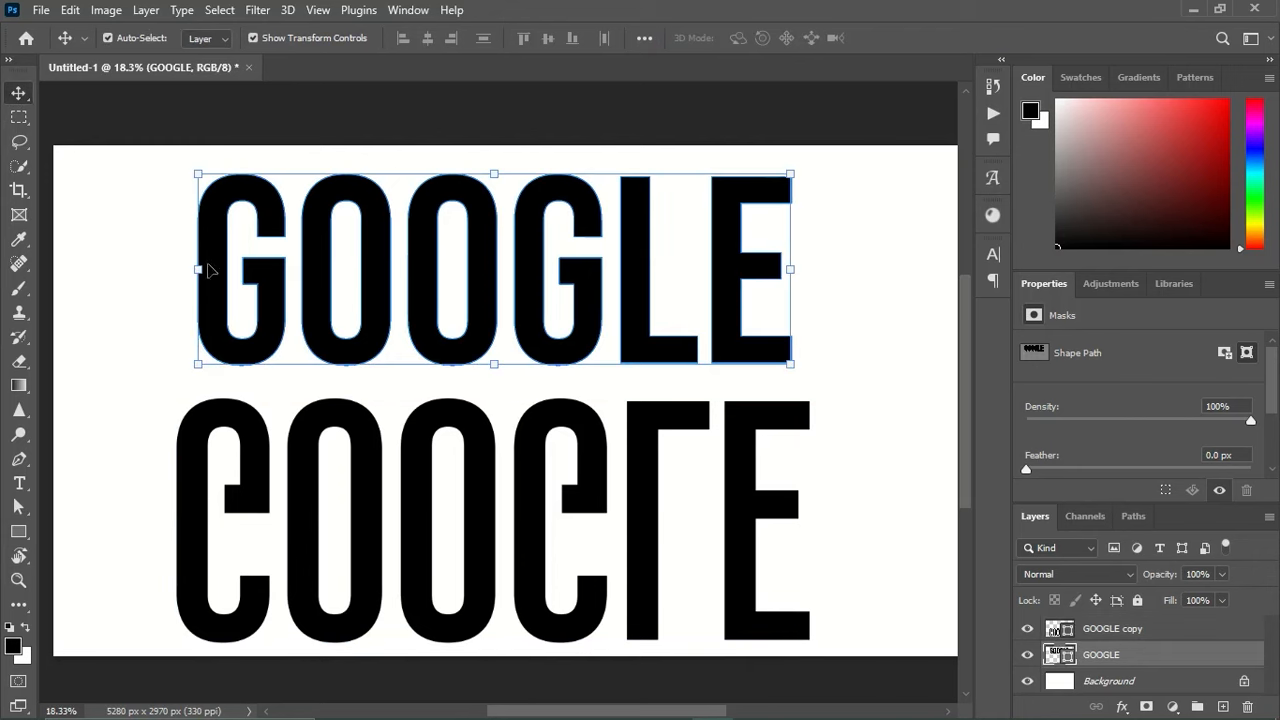
click(18, 507)
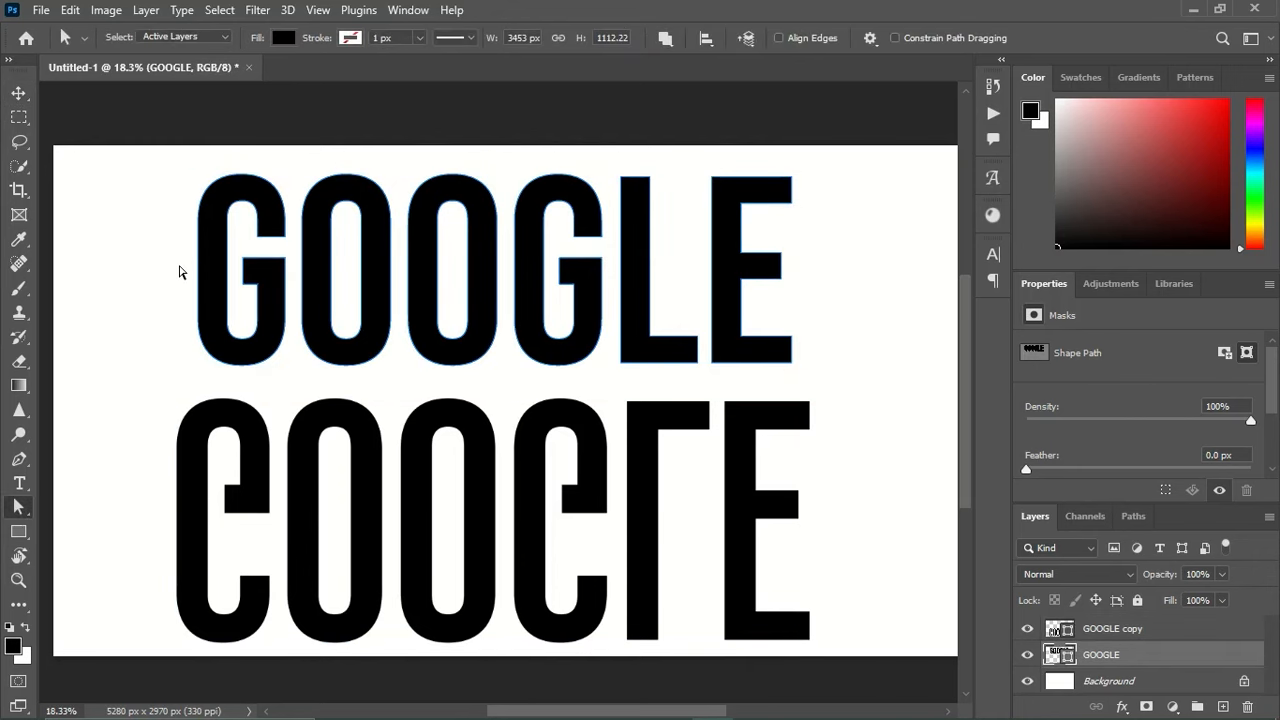
drag(162, 256, 860, 340)
drag(164, 234, 460, 268)
drag(115, 244, 827, 386)
key(shift+Down)
key(shift+Down)
key(shift+Down)
key(shift+Down)
key(shift+Down)
key(shift+Down)
key(shift+Down)
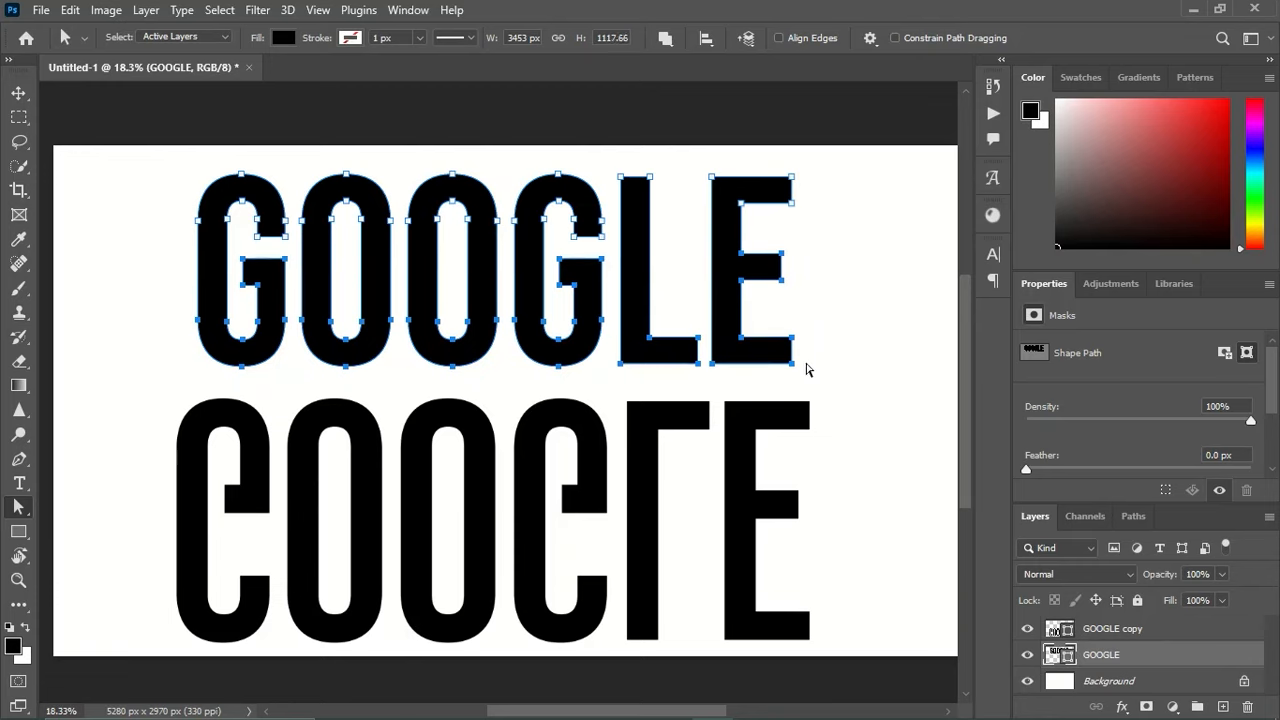
key(shift+Down)
key(shift+Down)
key(shift+Down)
key(shift+Down)
key(shift+Down)
key(shift+Down)
key(shift+Down)
key(shift+Down)
key(shift+Down)
key(shift+Down)
key(shift+Down)
key(shift+Down)
key(shift+Down)
key(shift+Down)
key(shift+Down)
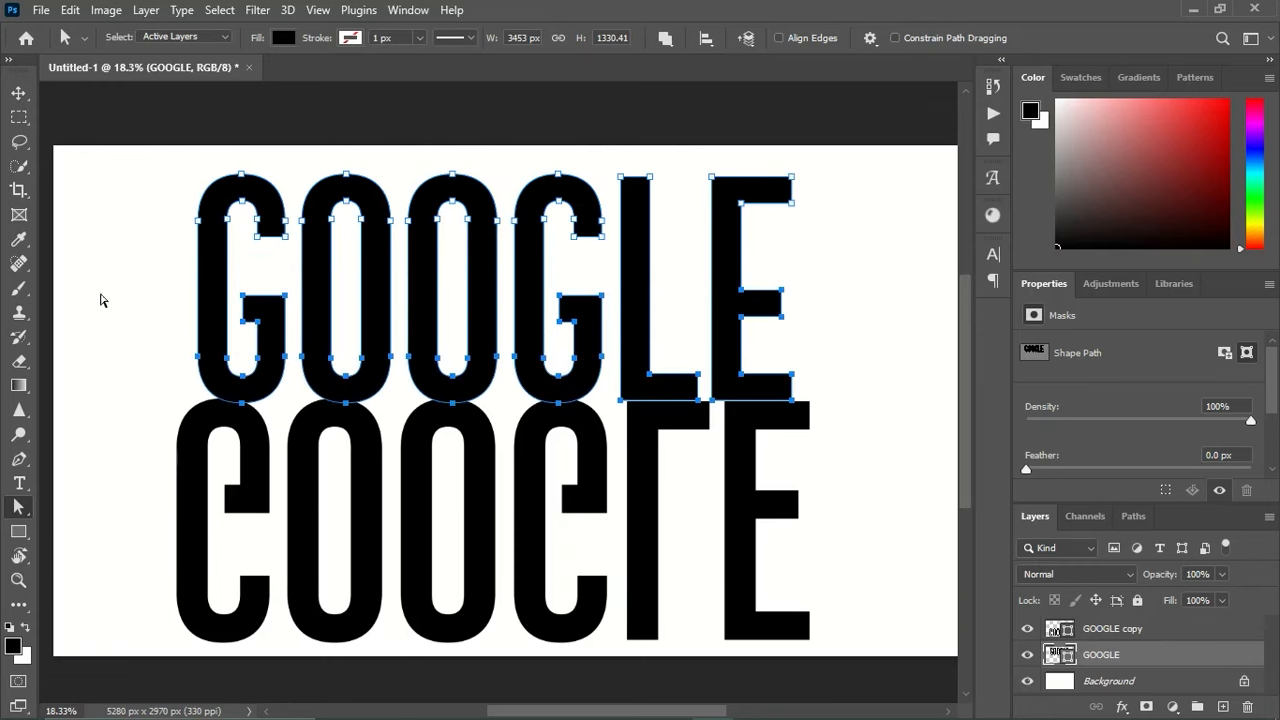
- Move the upper GOOGLE shape up to leave a small gap, and scale the flipped copy to about 95.6% from its centre
click(18, 92)
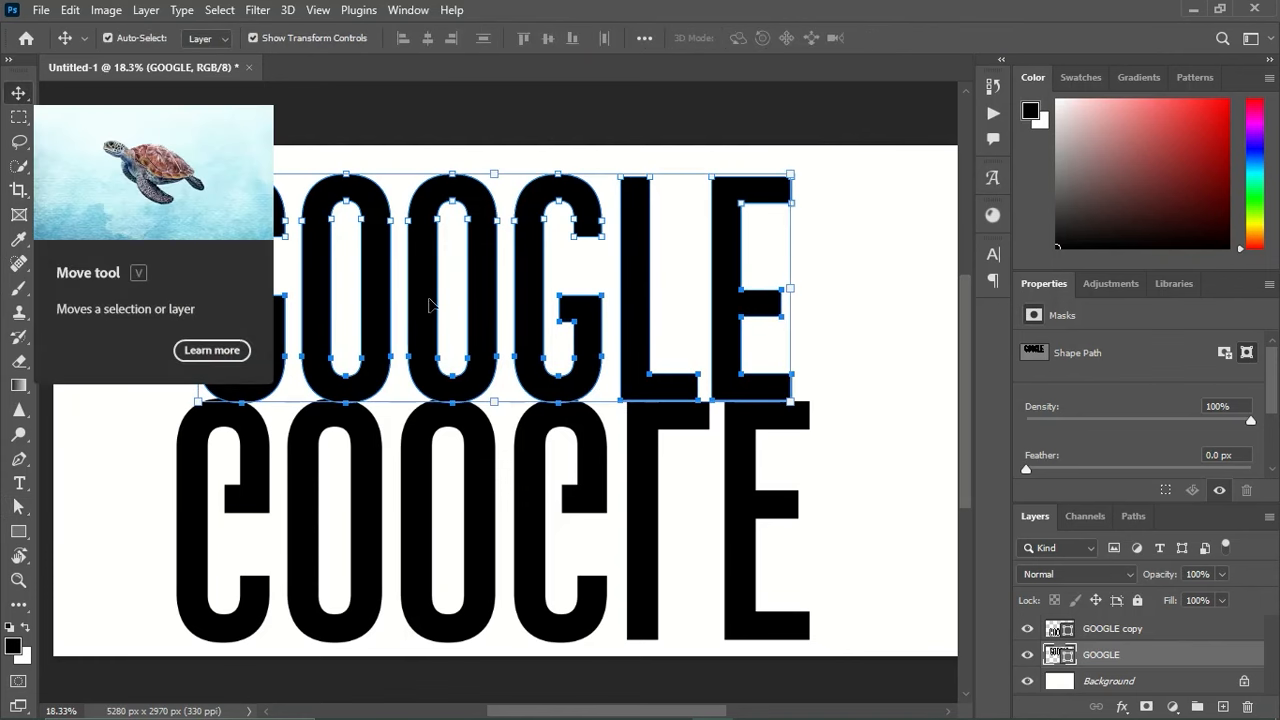
drag(430, 300, 435, 278)
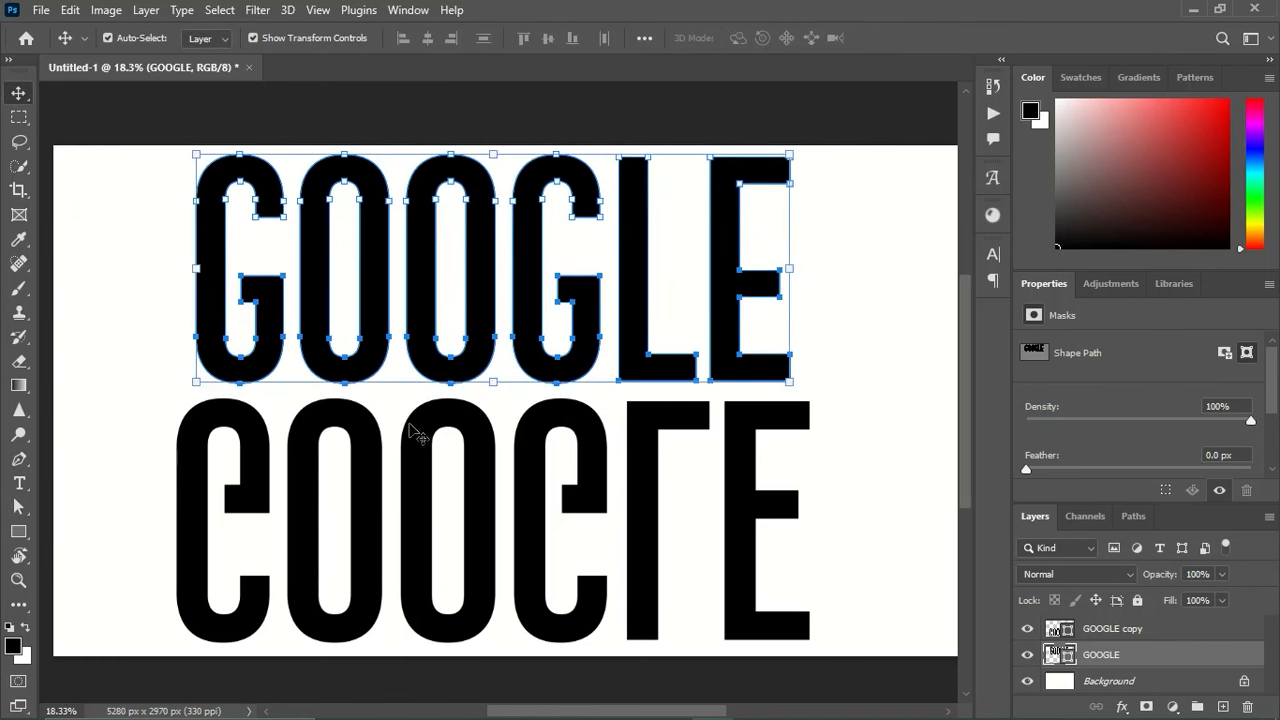
click(305, 512)
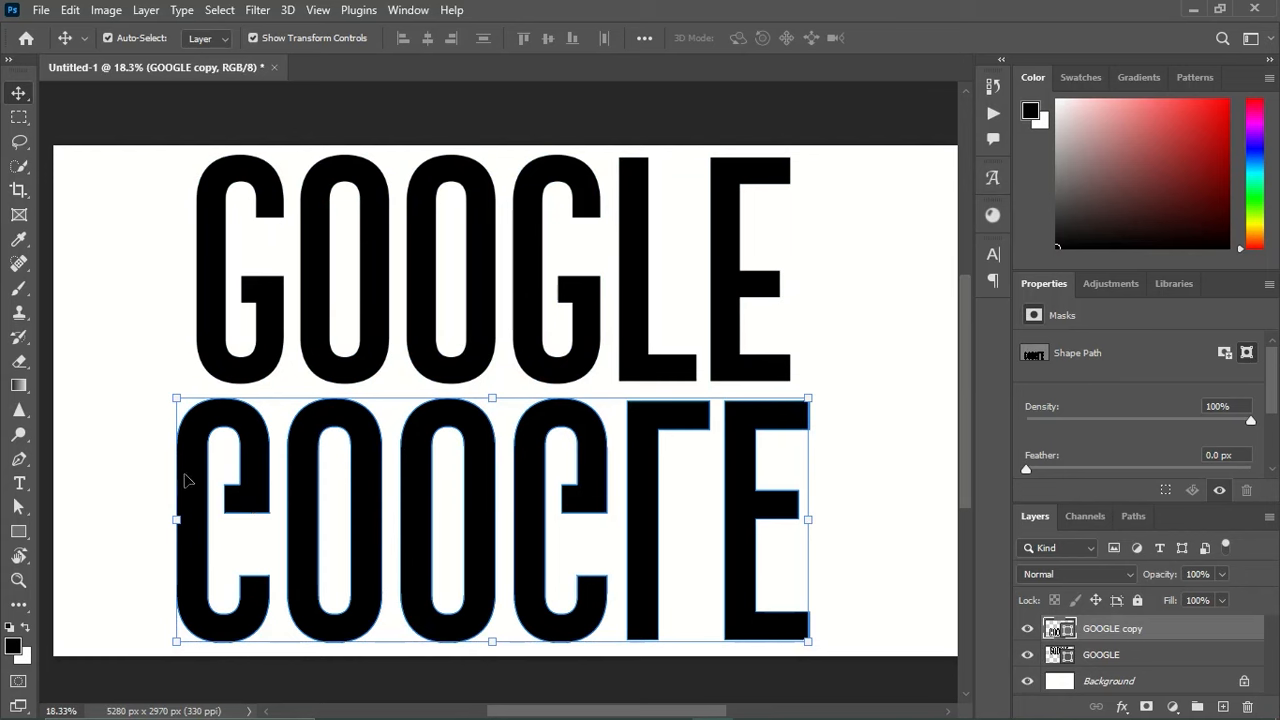
drag(167, 393, 190, 403)
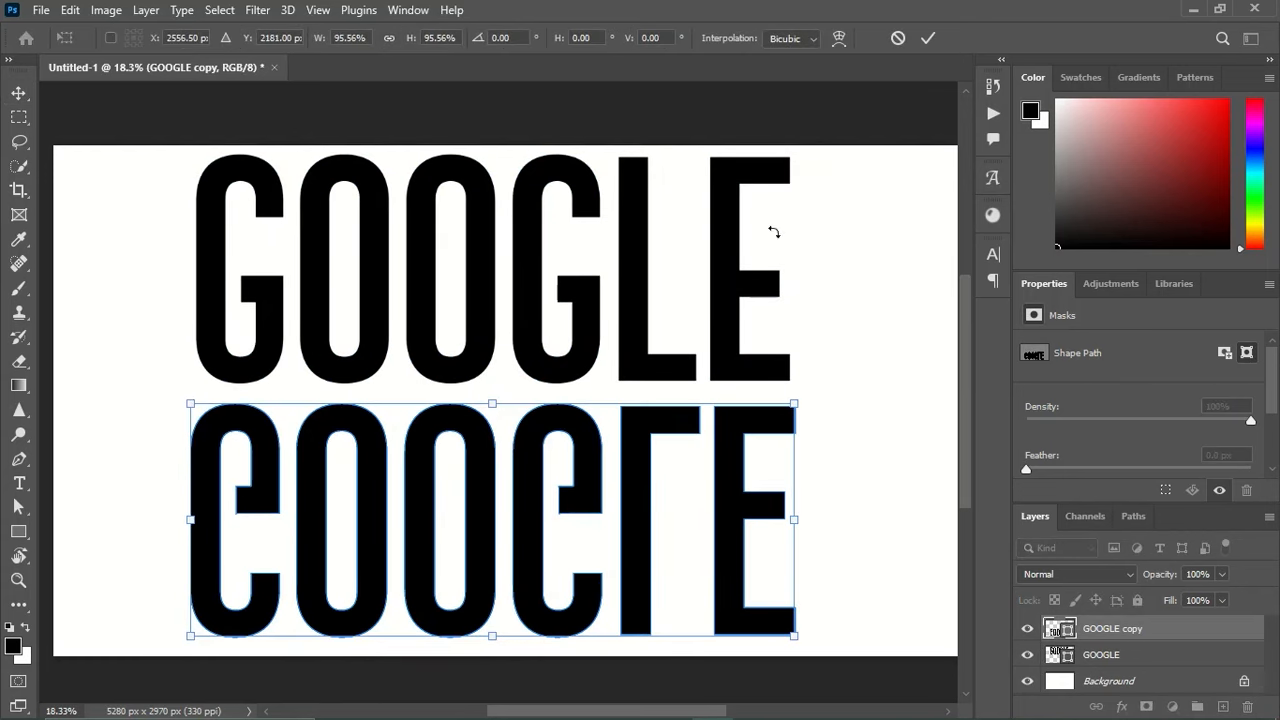
click(929, 38)
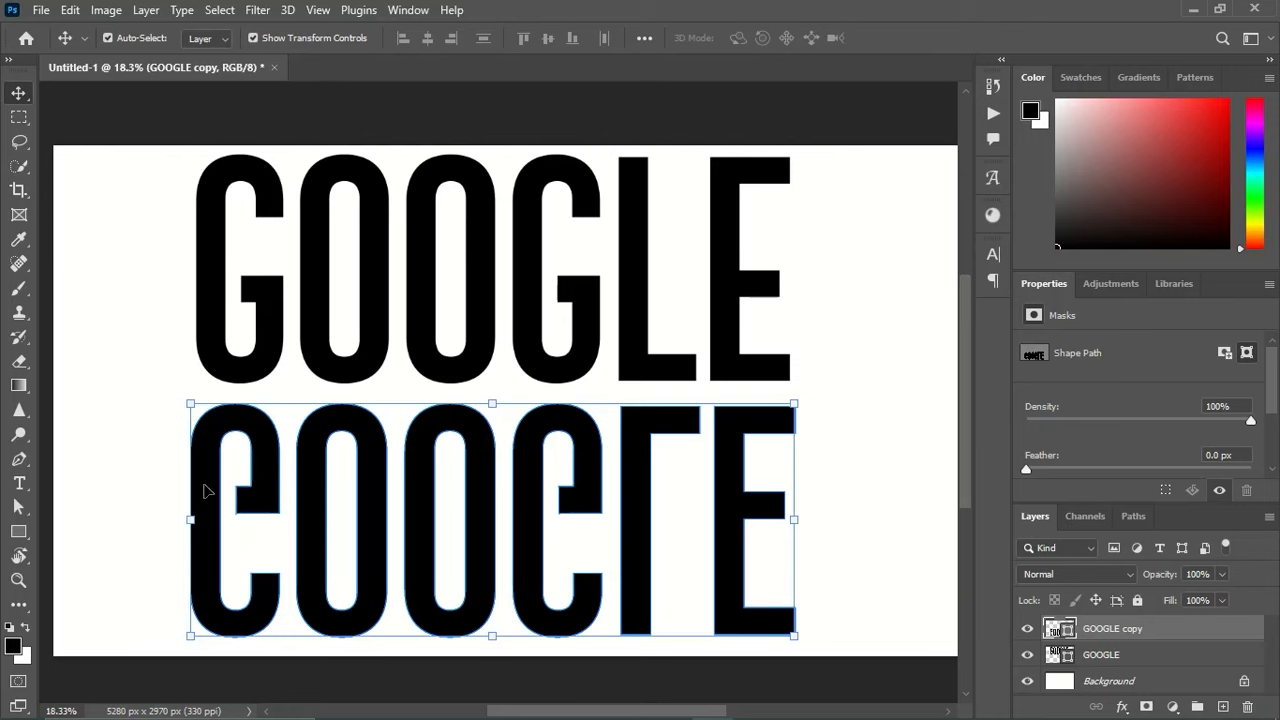
- Apply a Perspective transform to the flipped copy, spreading its bottom edge to about 142% width and narrowing its top edge slightly
click(296, 568)
click(251, 471)
click(70, 10)
mouse_move(180, 440)
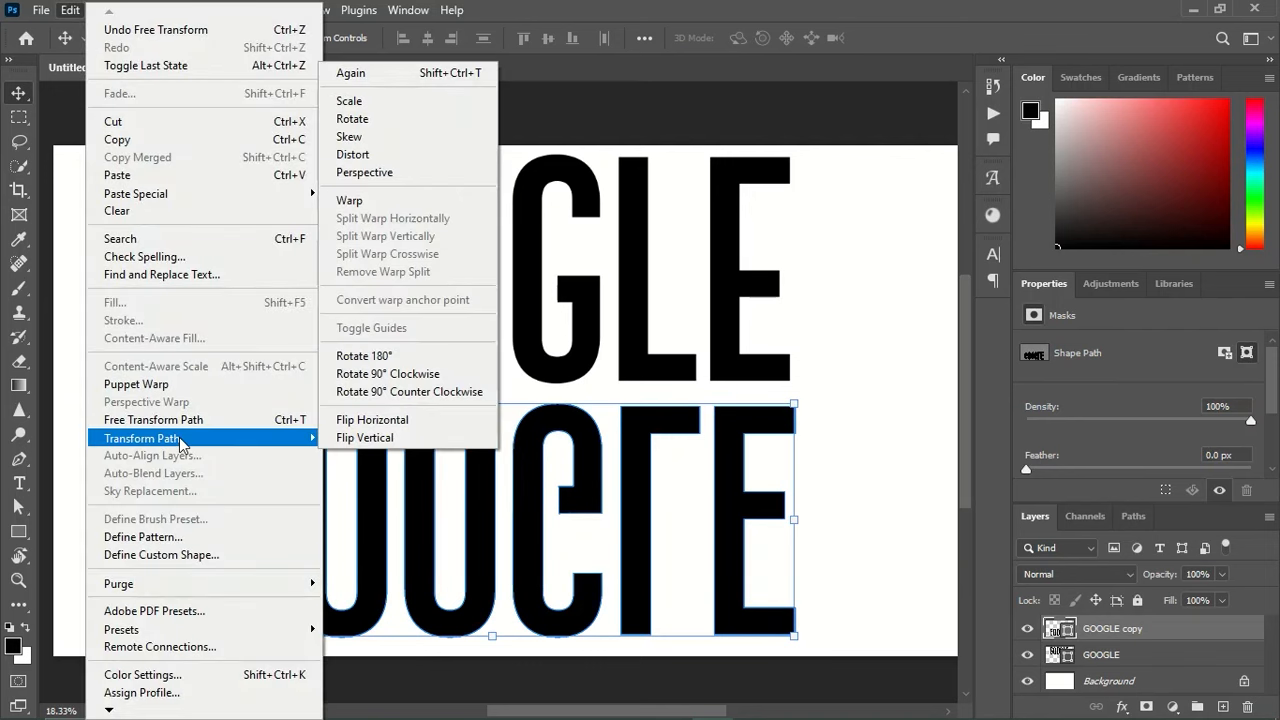
click(468, 172)
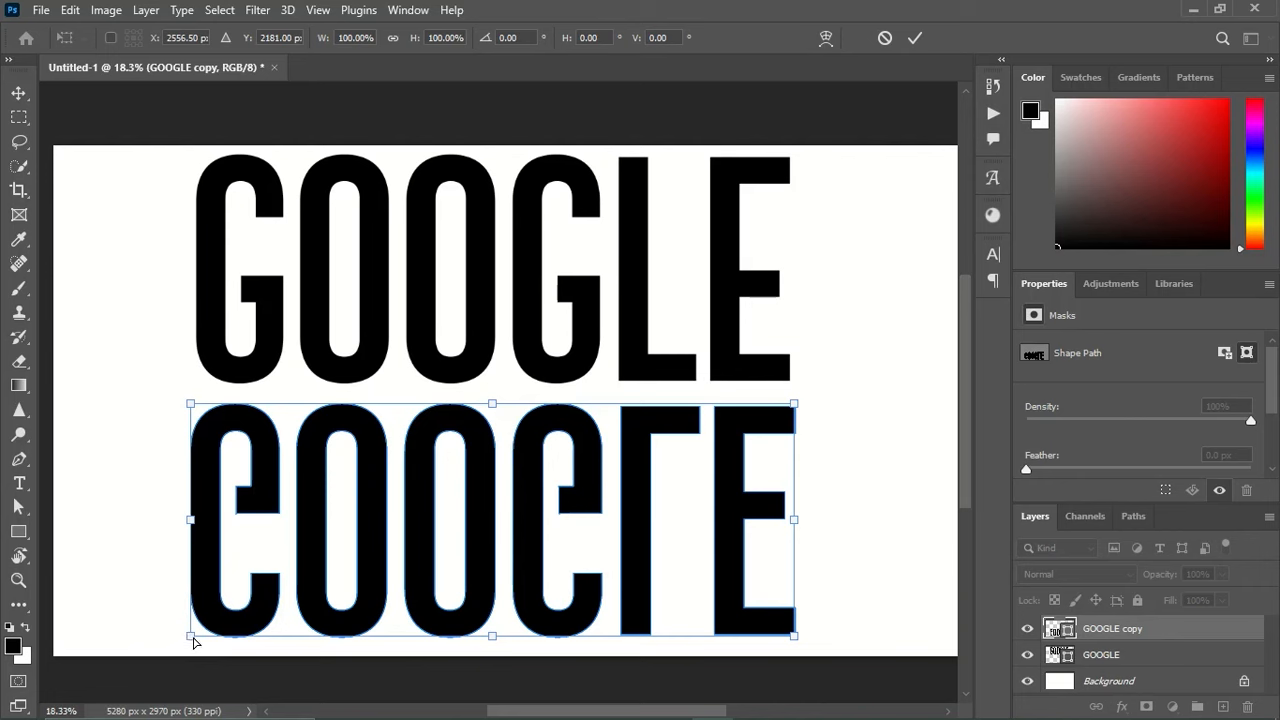
drag(193, 638, 64, 634)
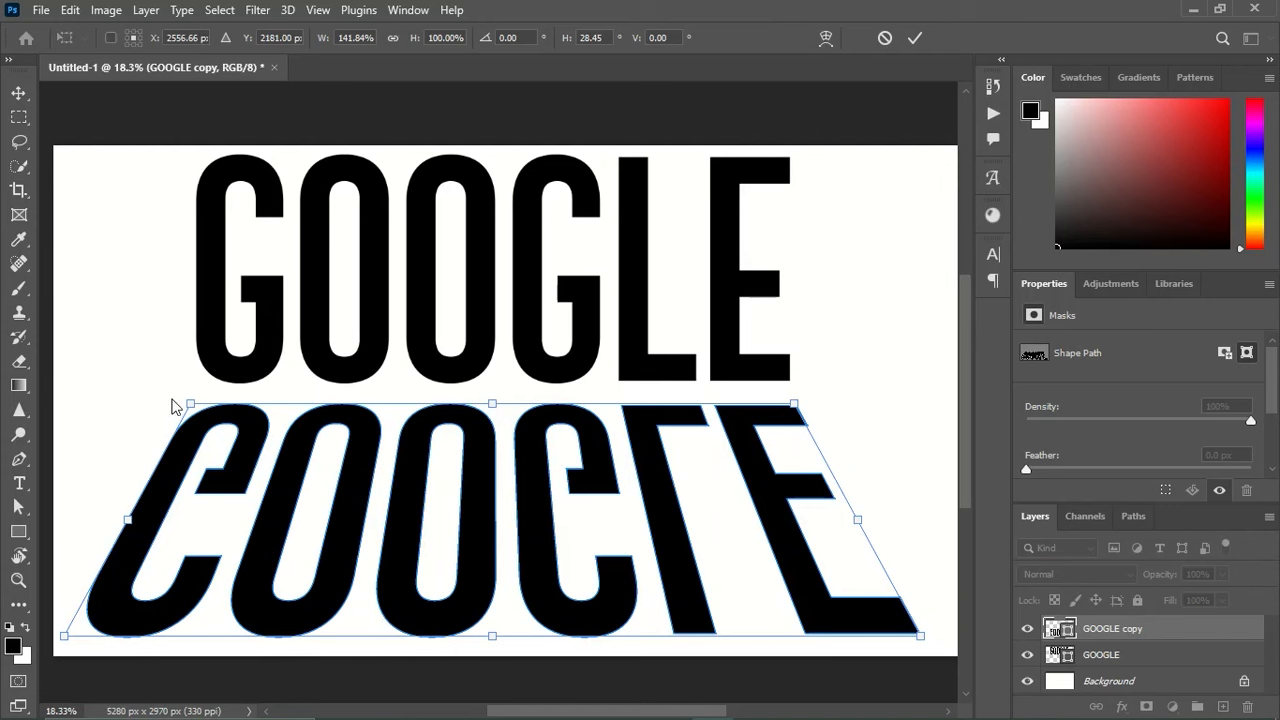
drag(191, 405, 226, 405)
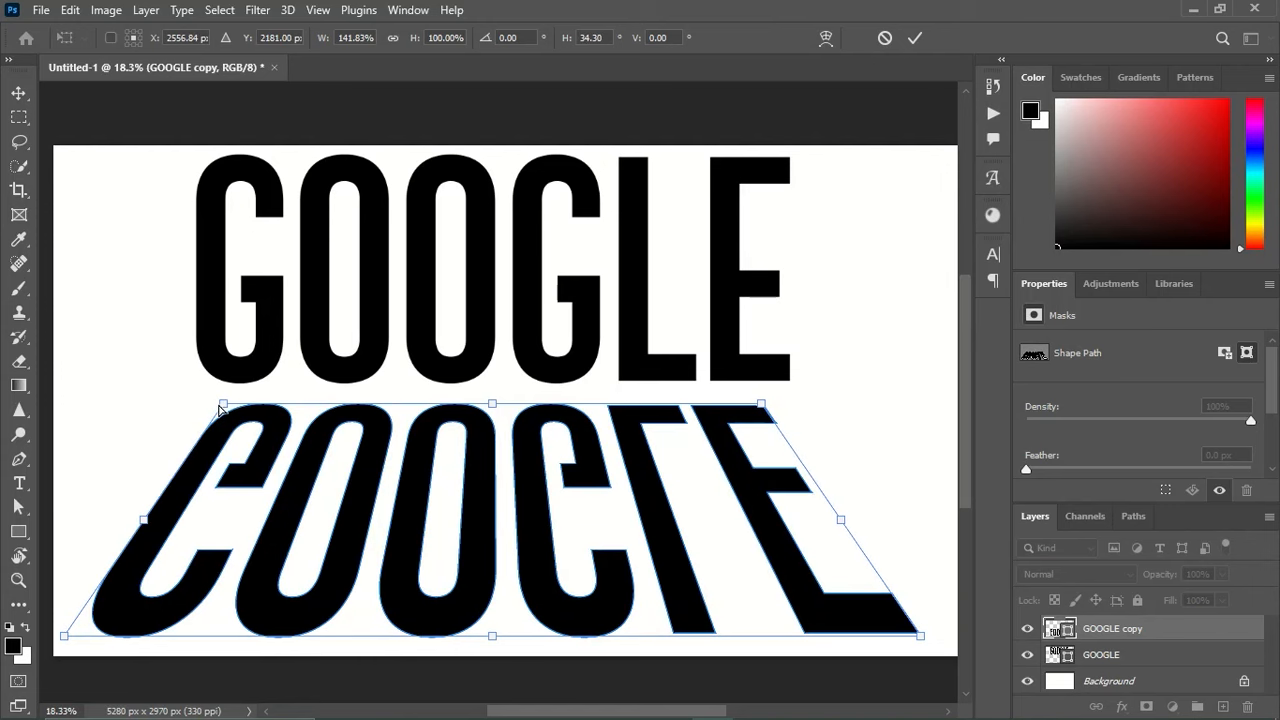
click(915, 38)
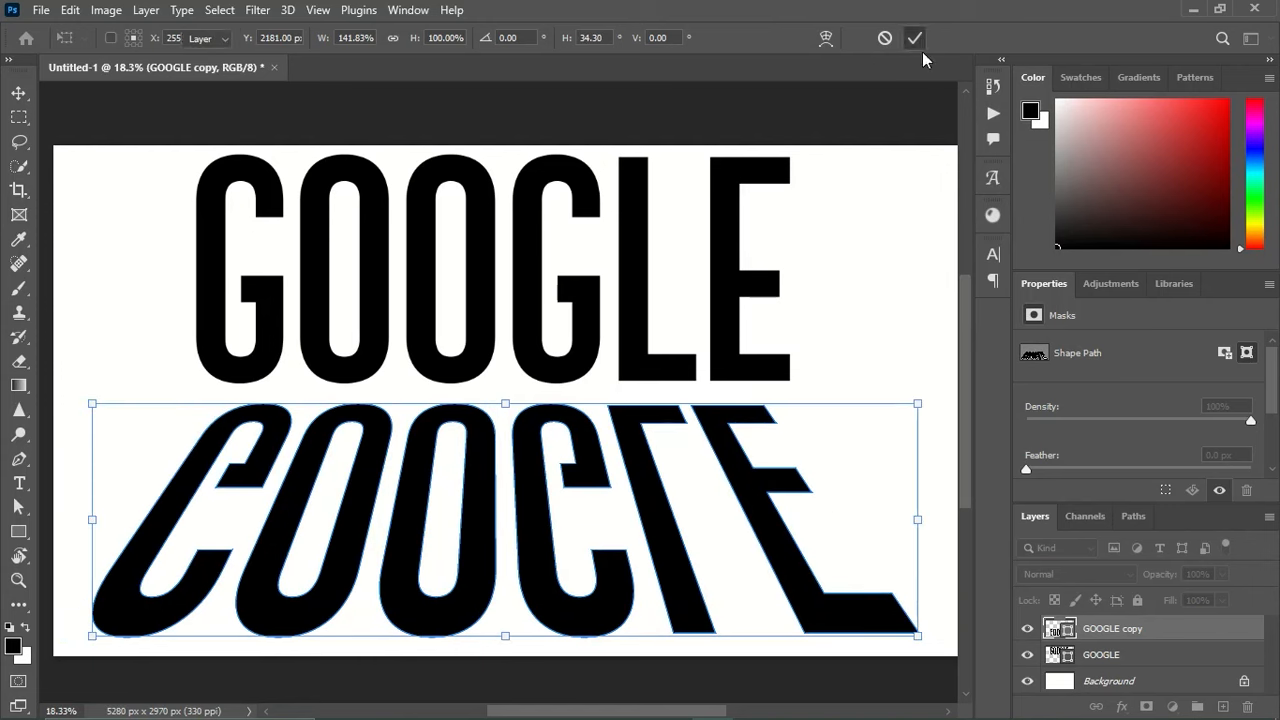
- Lower the flipped copy layer's opacity to 22% and deselect it
drag(1167, 574, 1105, 572)
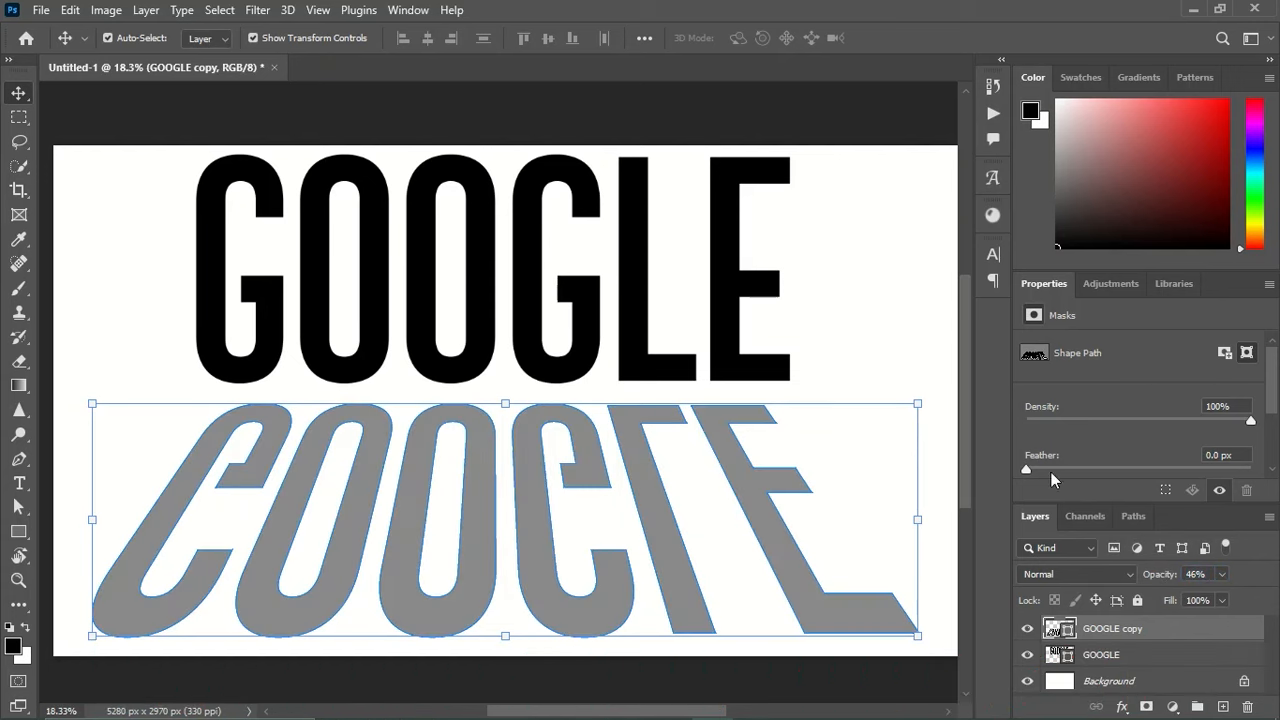
drag(1166, 567, 1149, 571)
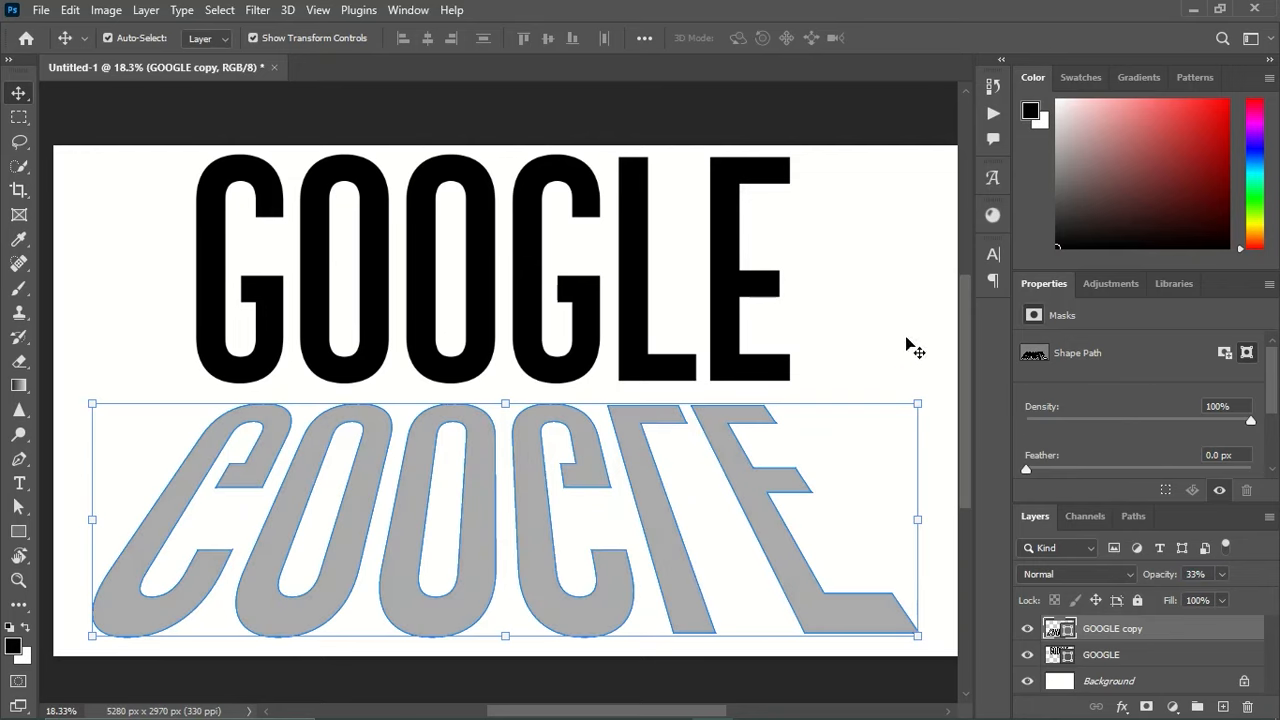
drag(1166, 573, 1160, 572)
click(872, 295)
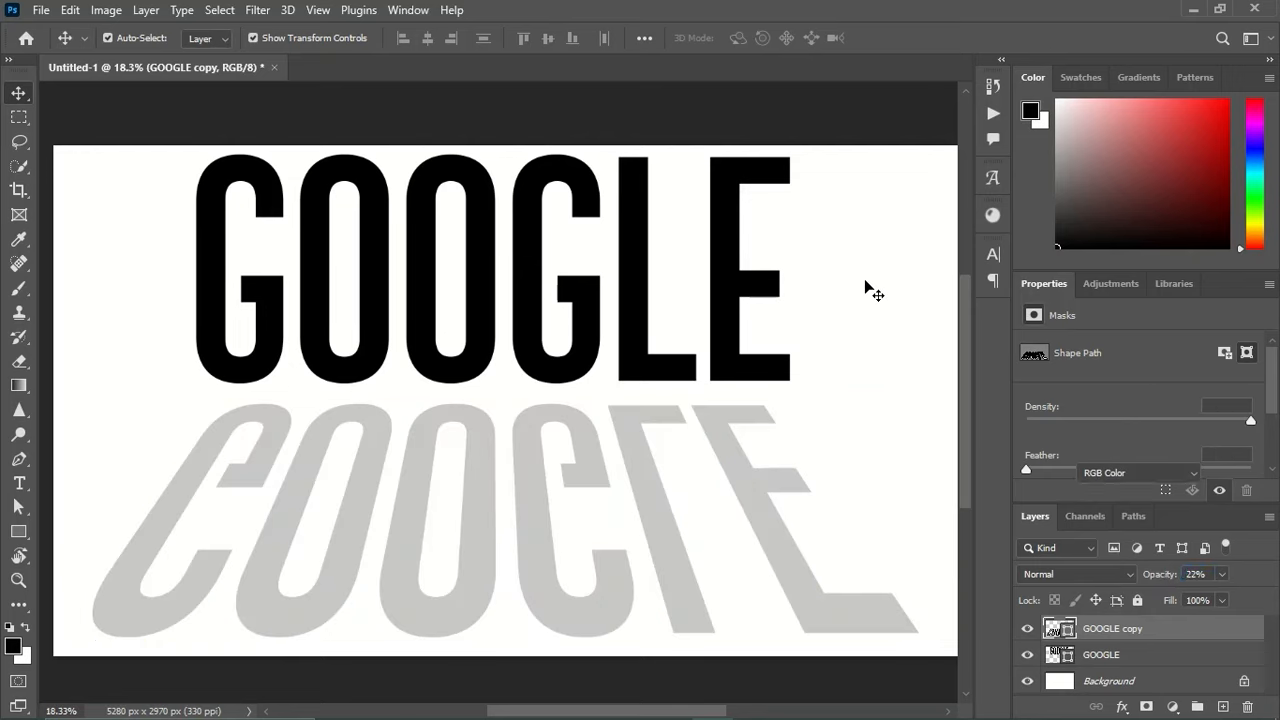